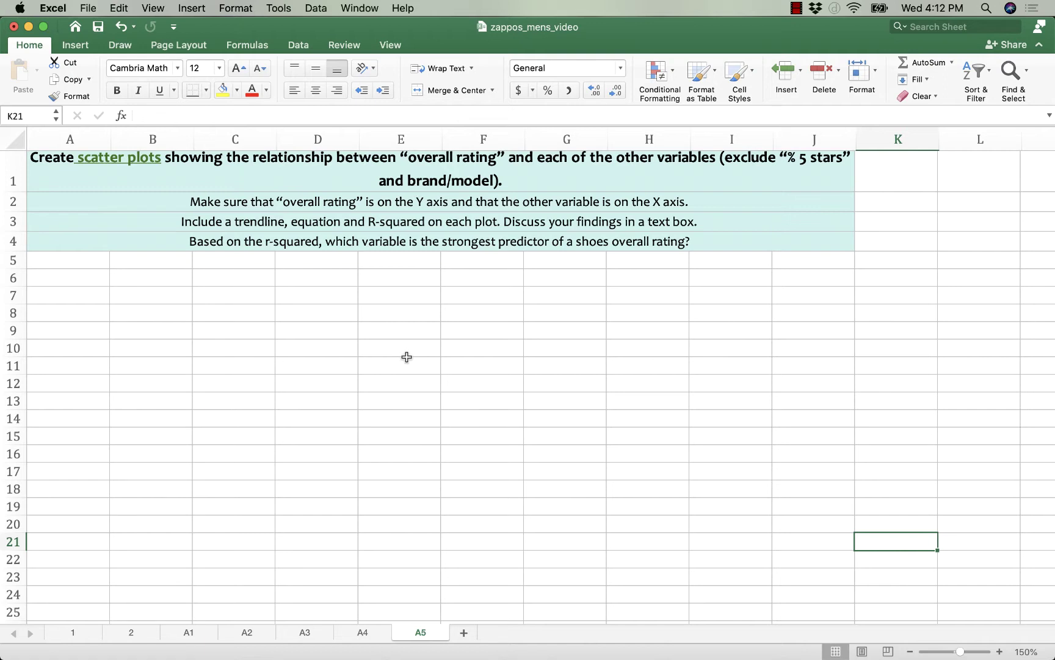
Step: Read the second, third and fourth instruction lines, then select an empty cell
left_click(232, 204)
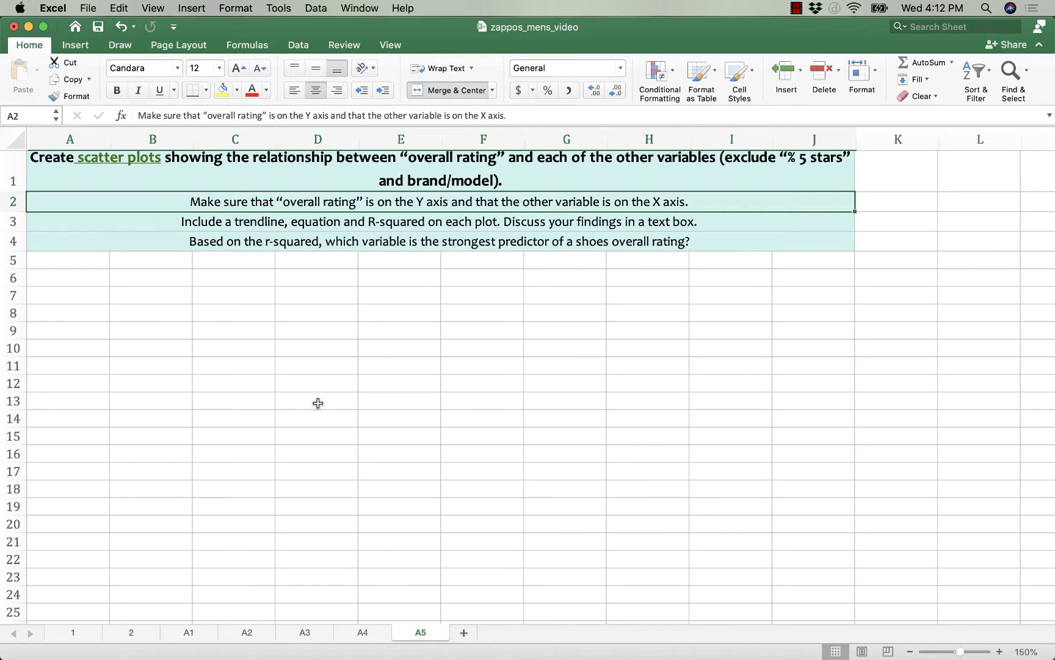
left_click(325, 218)
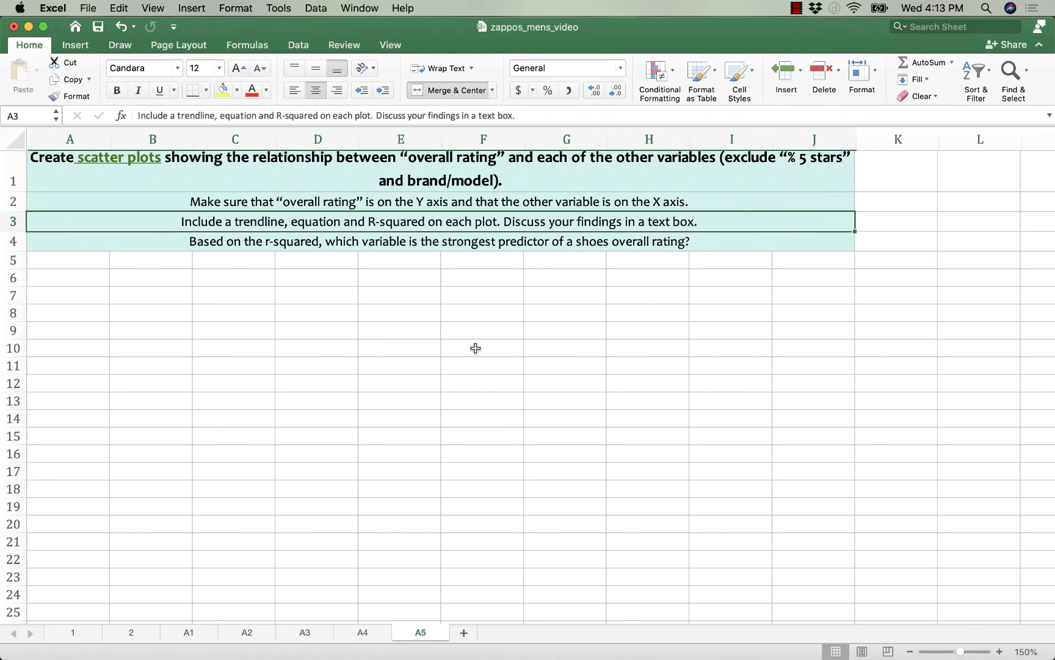
left_click(442, 244)
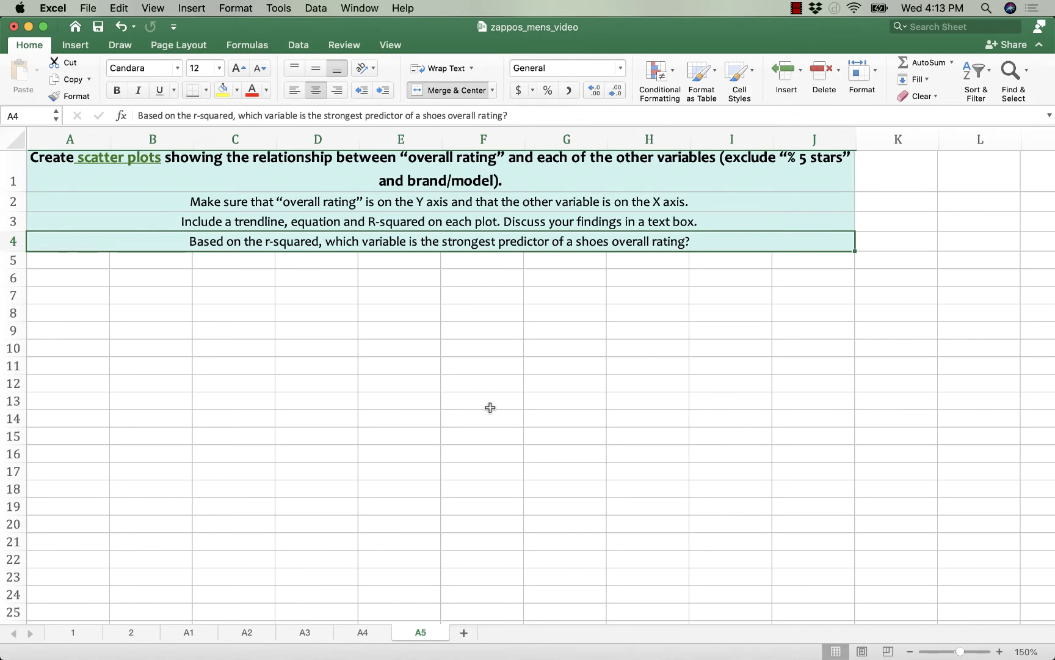
left_click(469, 410)
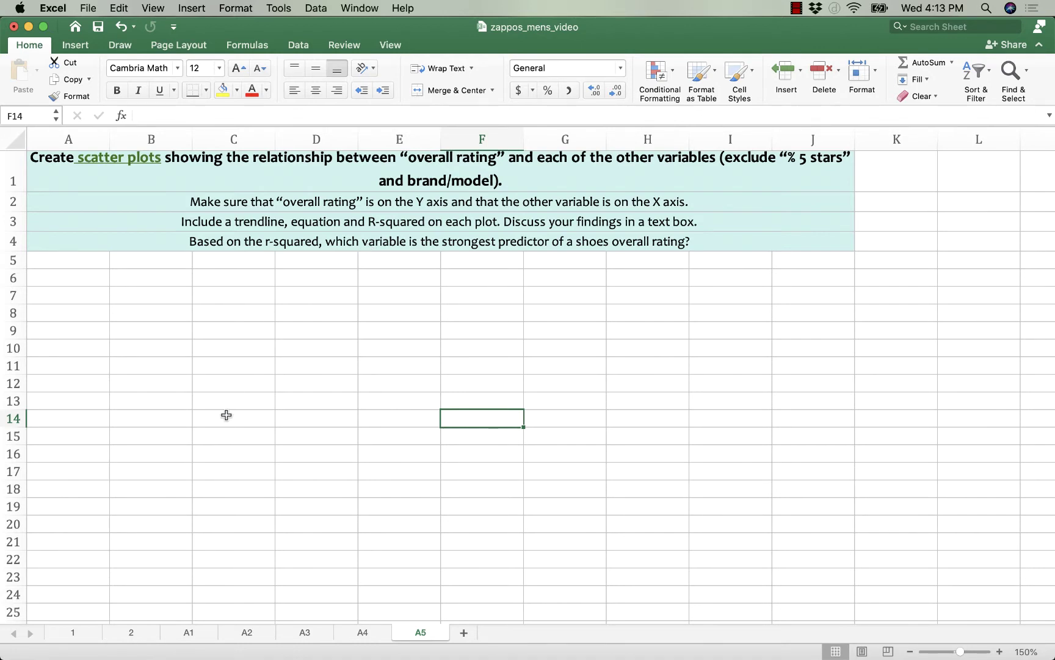
Step: On sheet 2, add ', an equation' after 'trendline' in the tips box's third point
left_click(130, 634)
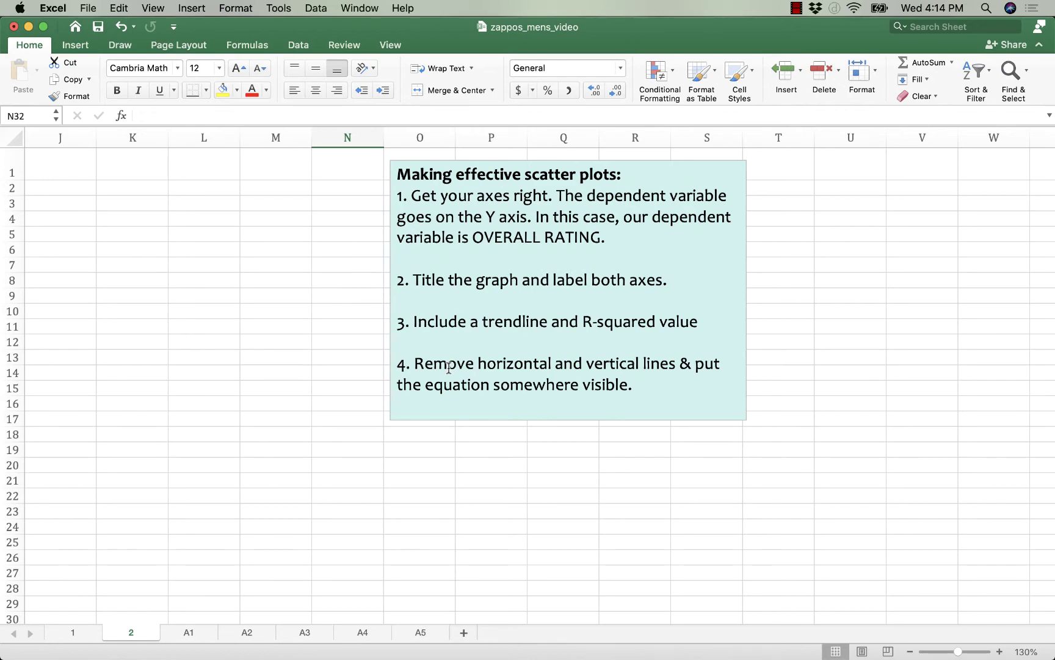
left_click(548, 322)
type(", an equation")
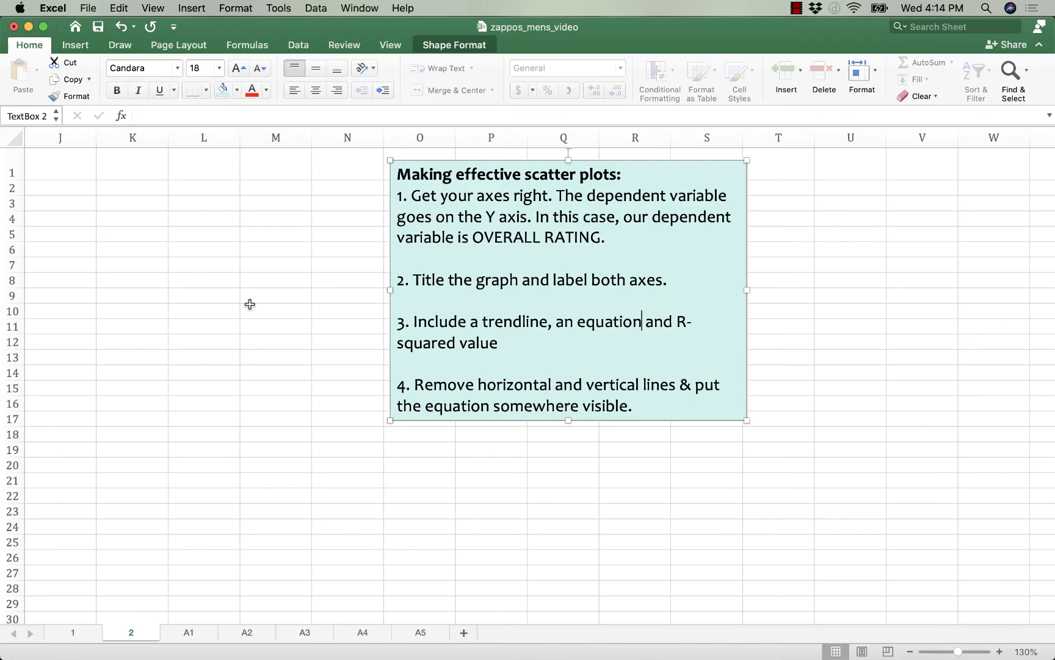
scroll(250, 304, "left", 5)
scroll(249, 304, "right", 2)
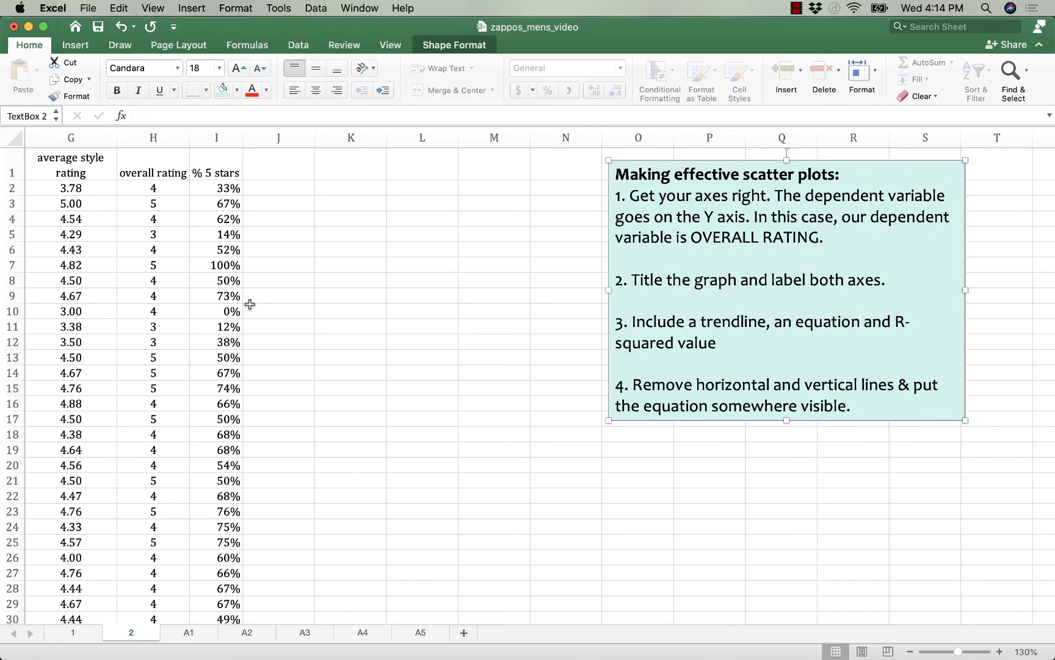
Step: Select the comfort rating column from F1 and the overall rating column up from H150, then bring up the Insert Scatter chart choices
scroll(250, 304, "left", 2)
scroll(250, 304, "left", 8)
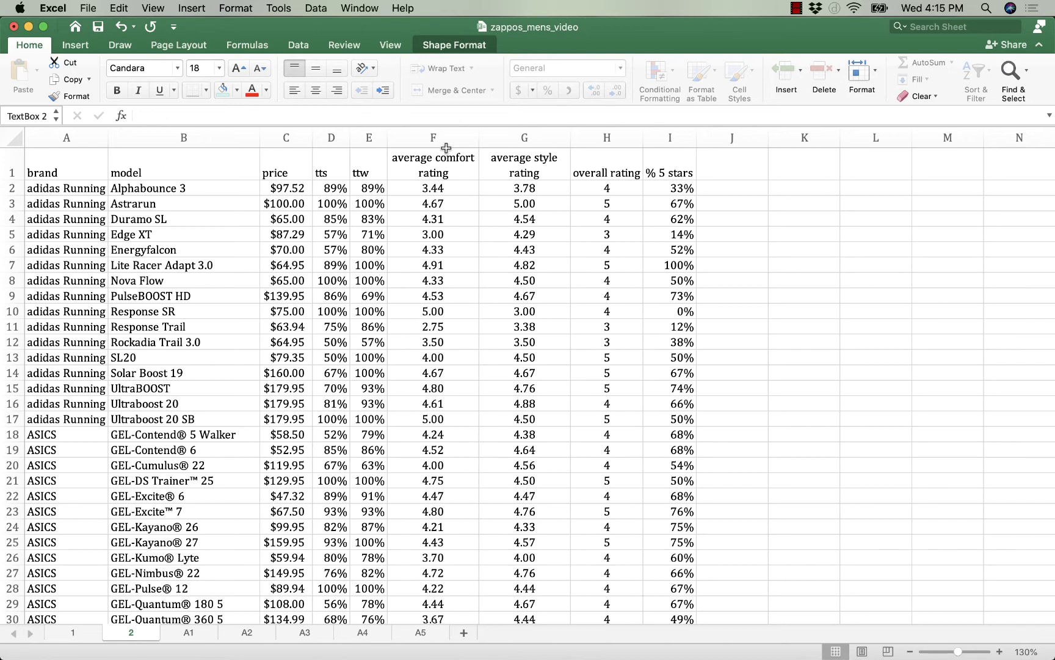
left_click(431, 168)
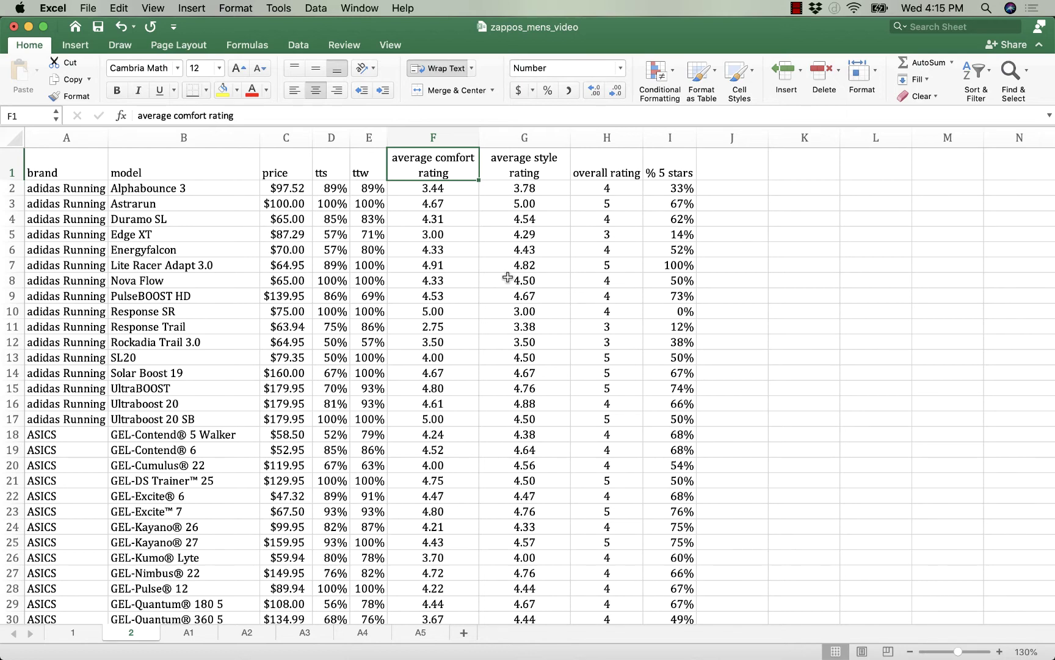
key("super+shift+Down")
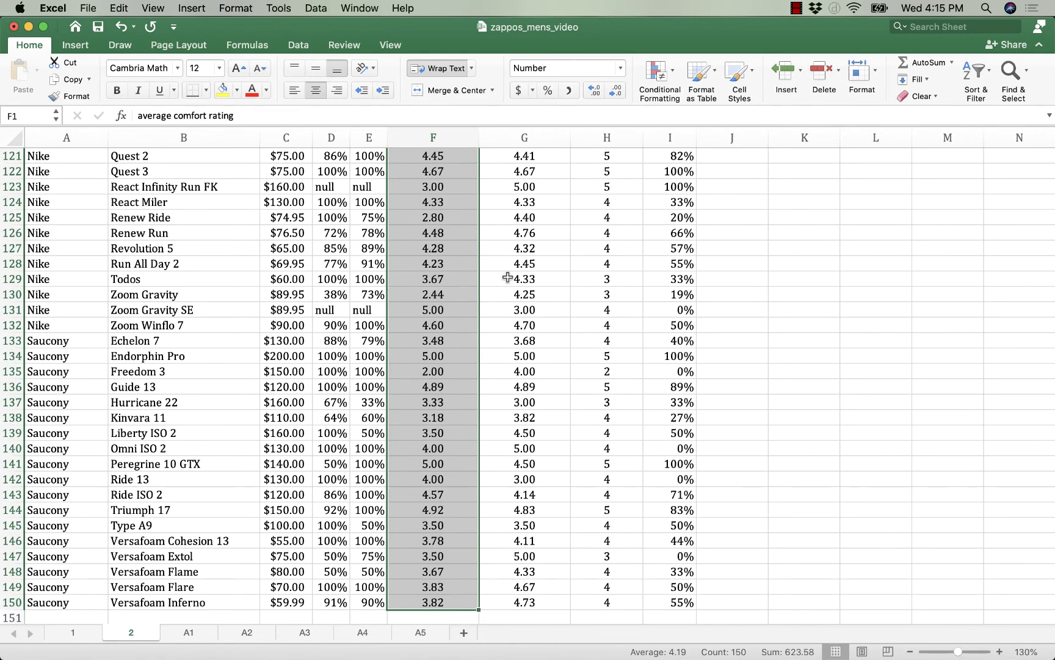
left_click(612, 602)
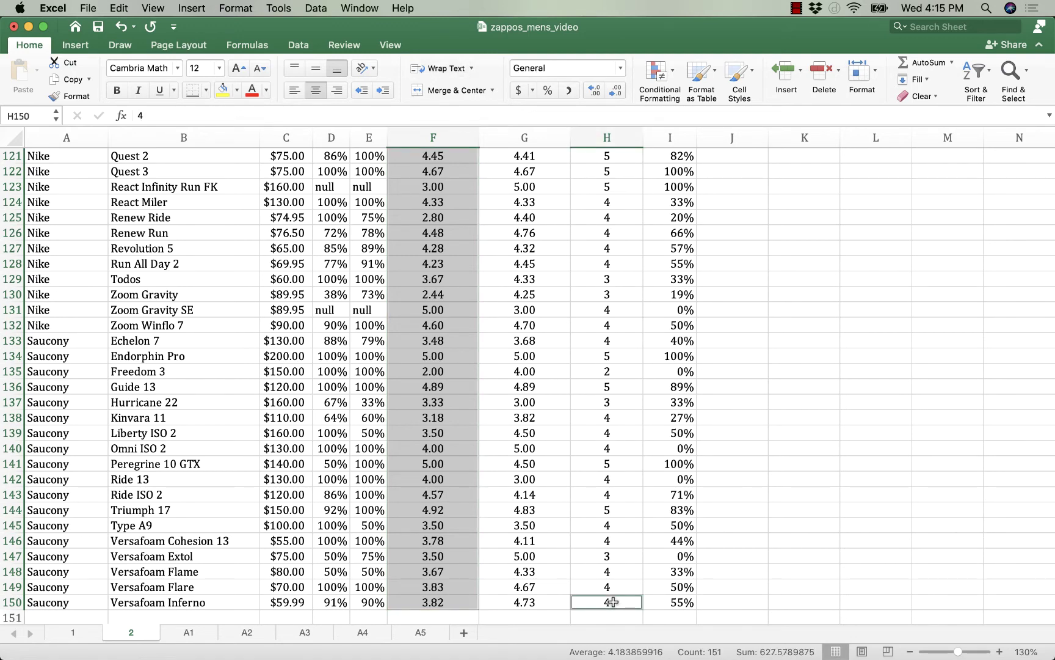
key("super+shift+Up")
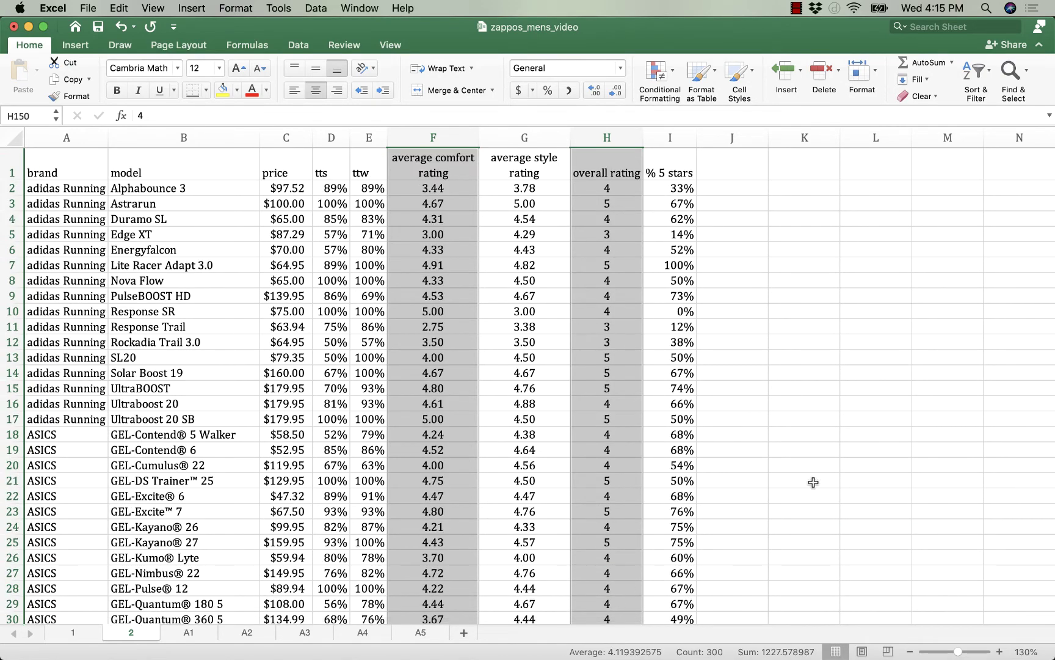
scroll(814, 482, "right", 5)
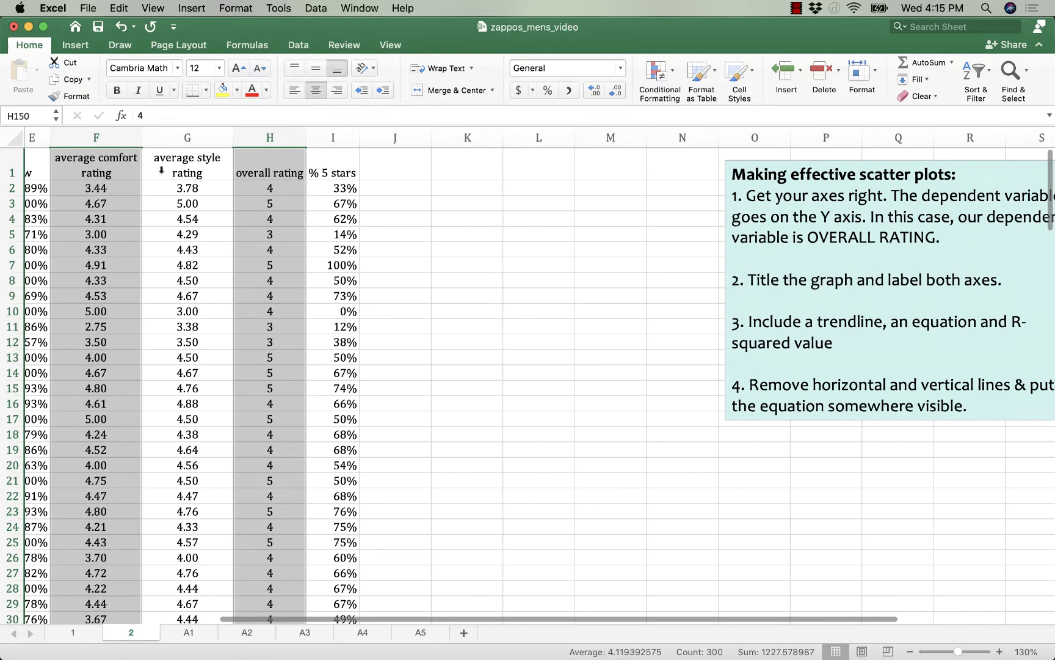
left_click(76, 45)
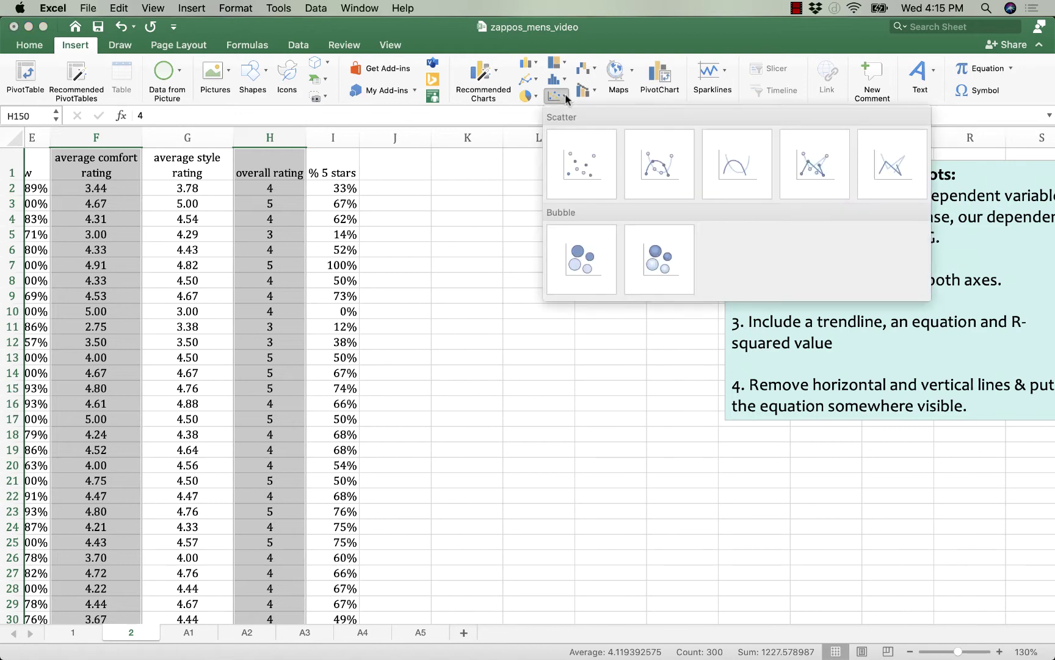
Step: Insert a plain scatter plot and move it up beside the rating columns
left_click(574, 164)
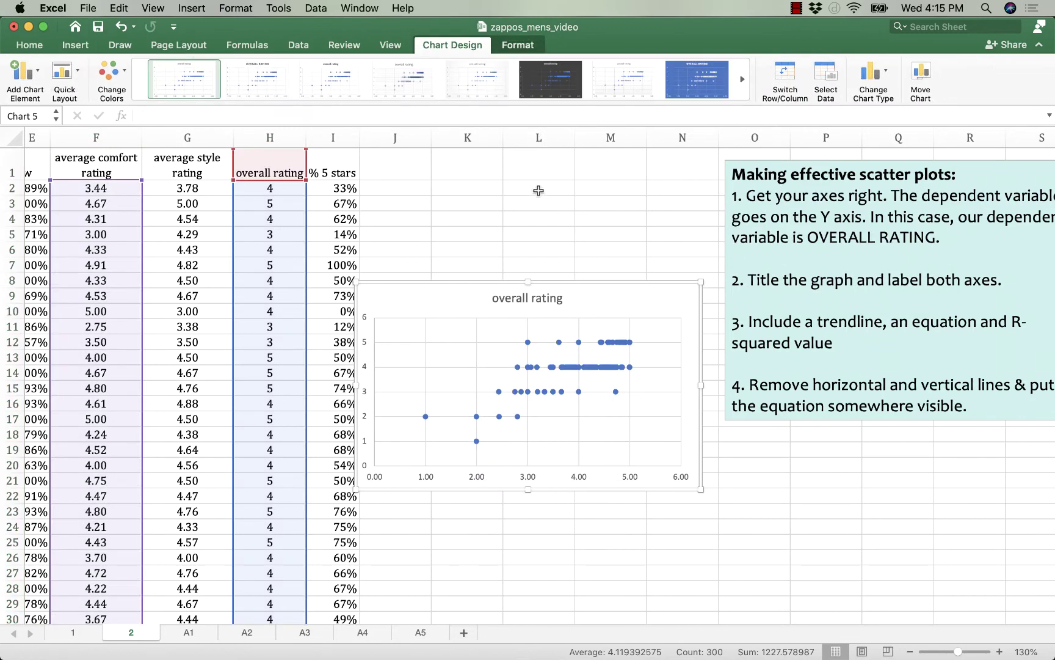
left_click_drag(450, 284, 464, 166)
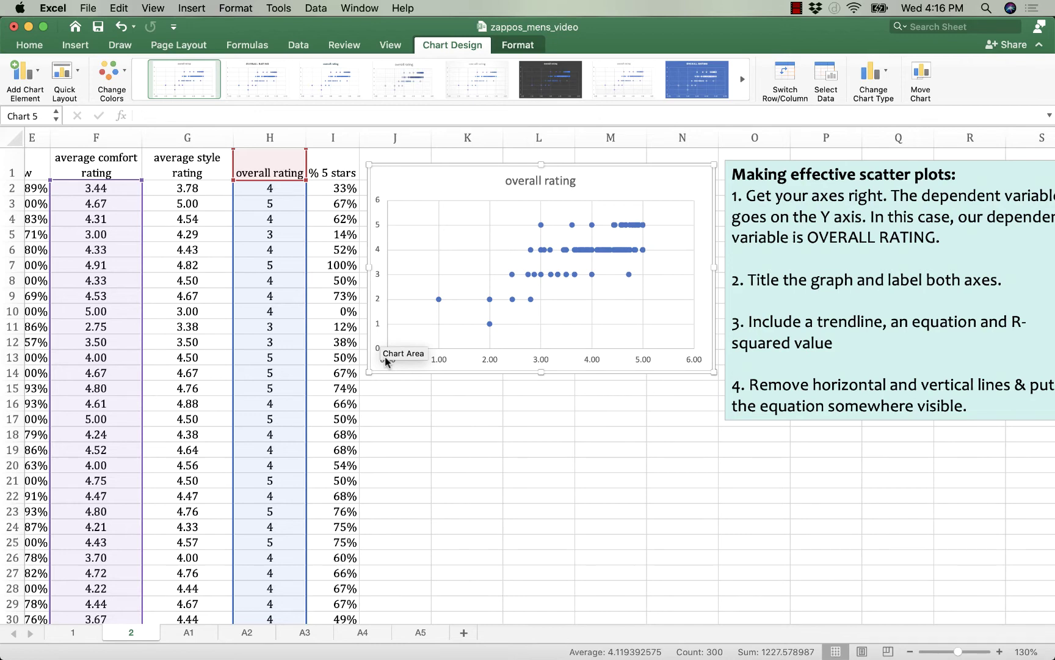
left_click(486, 179)
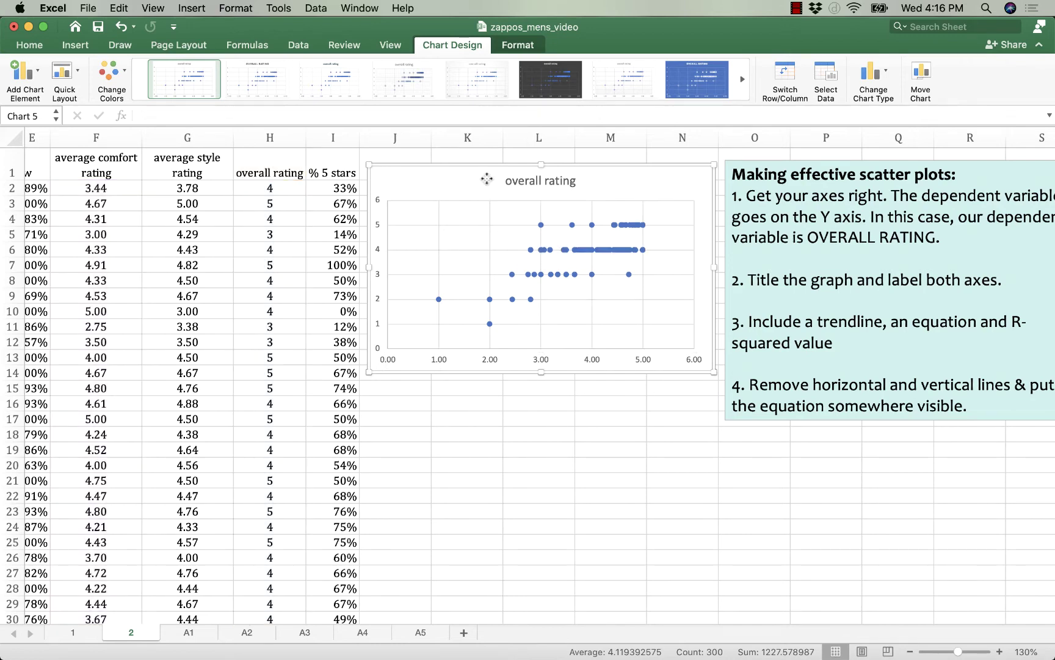
left_click(488, 181)
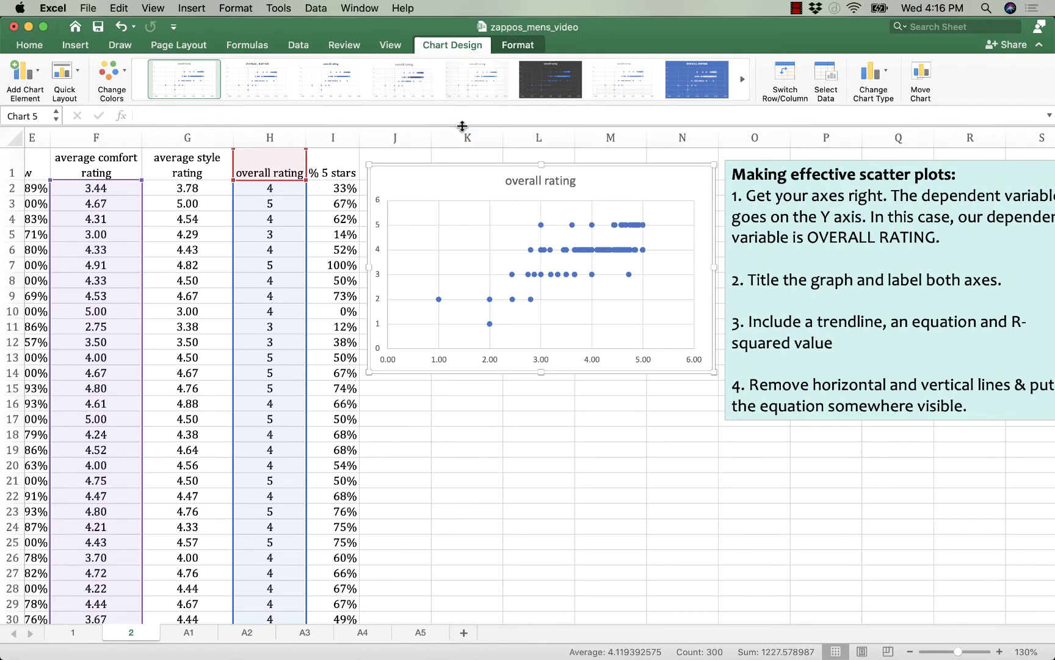
Step: Add axis titles: 'Overall rating' on the vertical axis and 'Comfort rating' on the horizontal
left_click(25, 80)
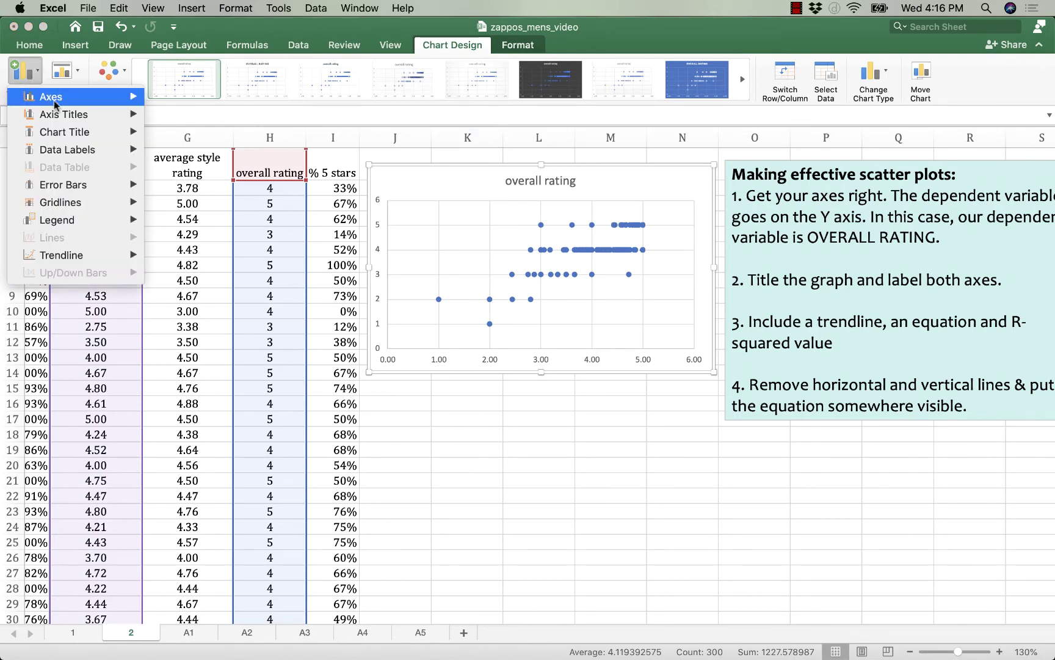
mouse_move(64, 115)
left_click(223, 122)
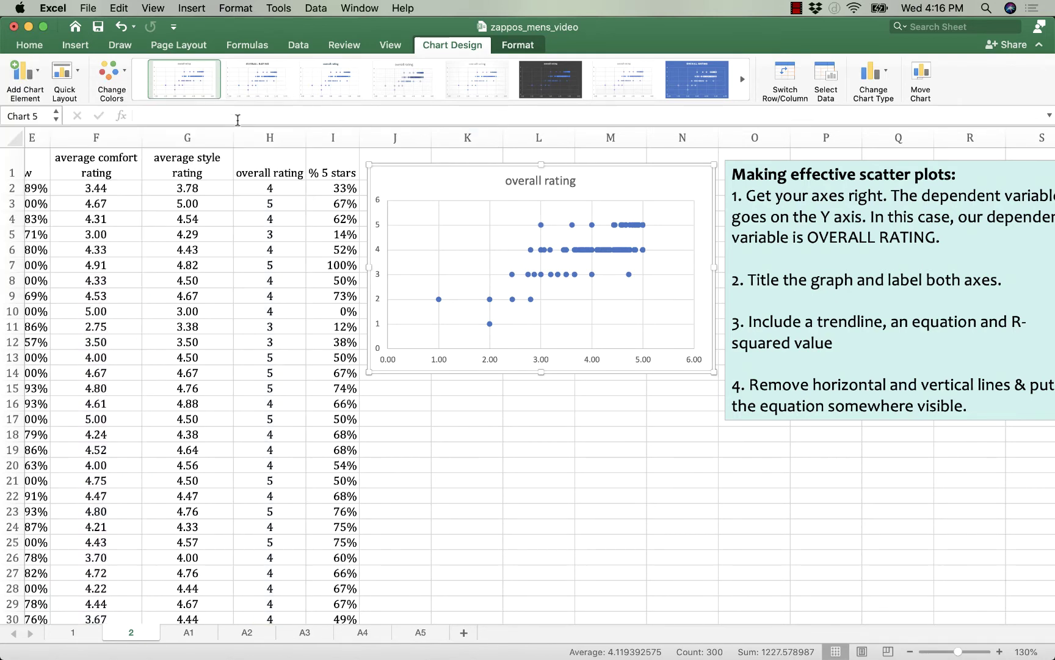
left_click(15, 71)
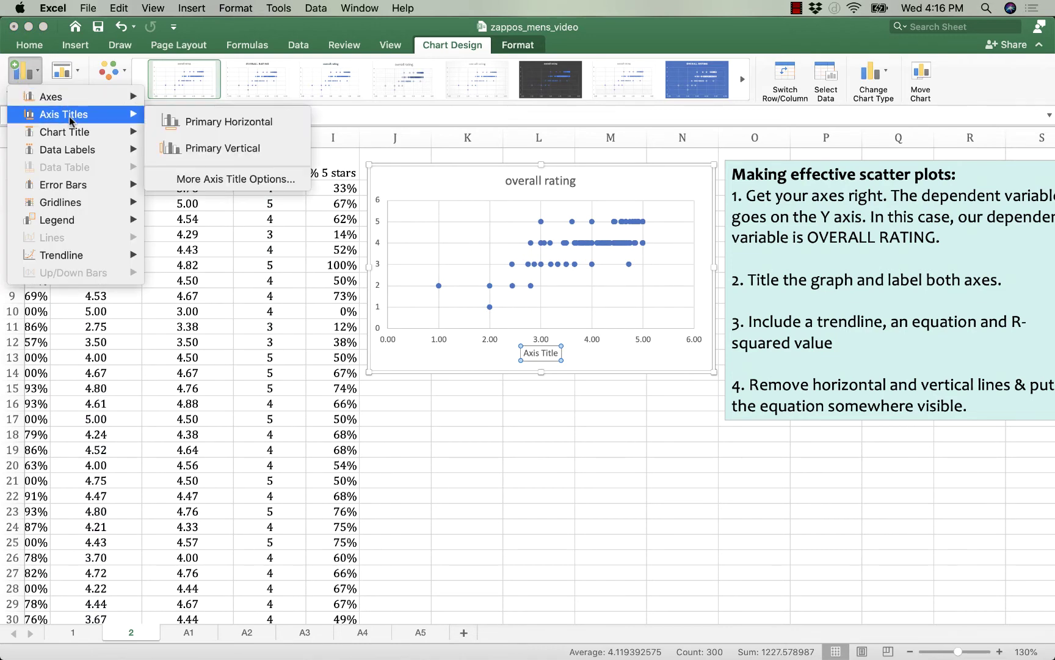
left_click(192, 152)
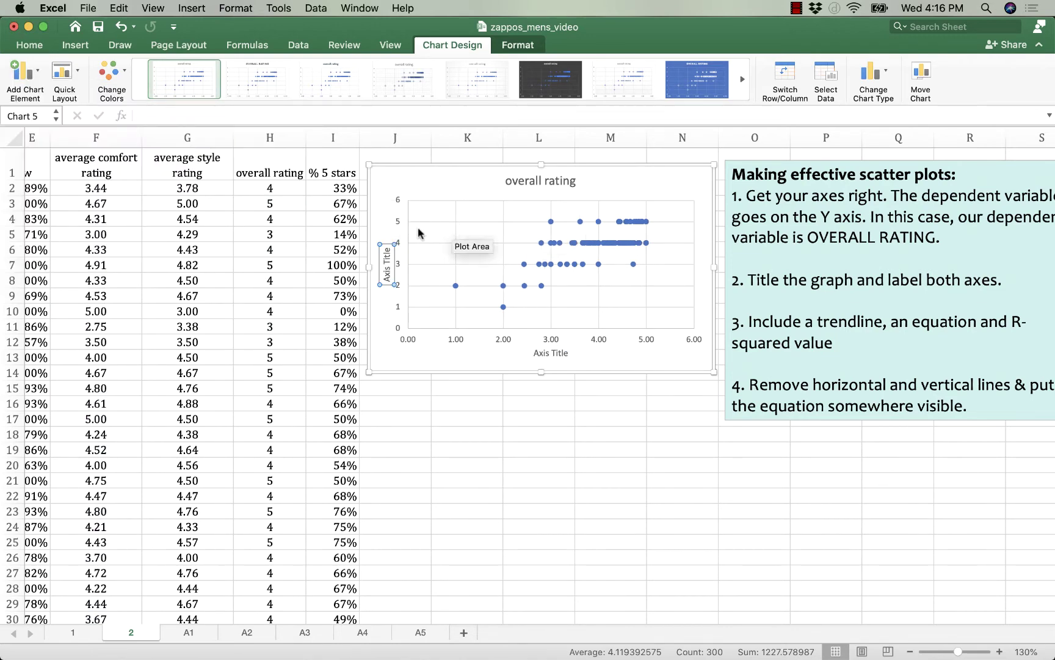
left_click_drag(383, 249, 382, 276)
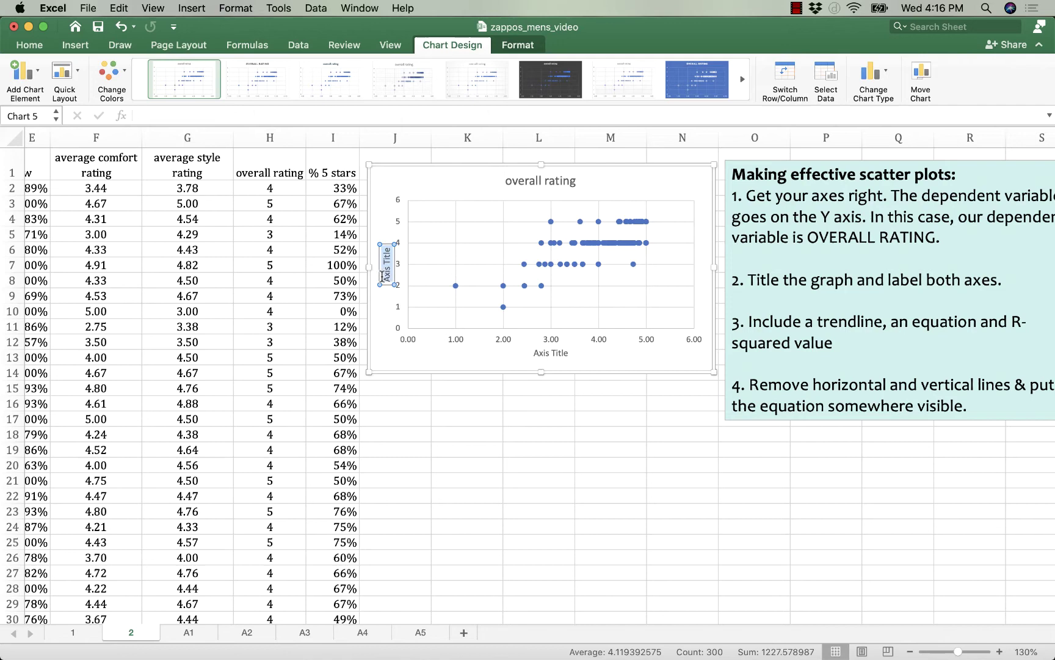
type("Overall rating")
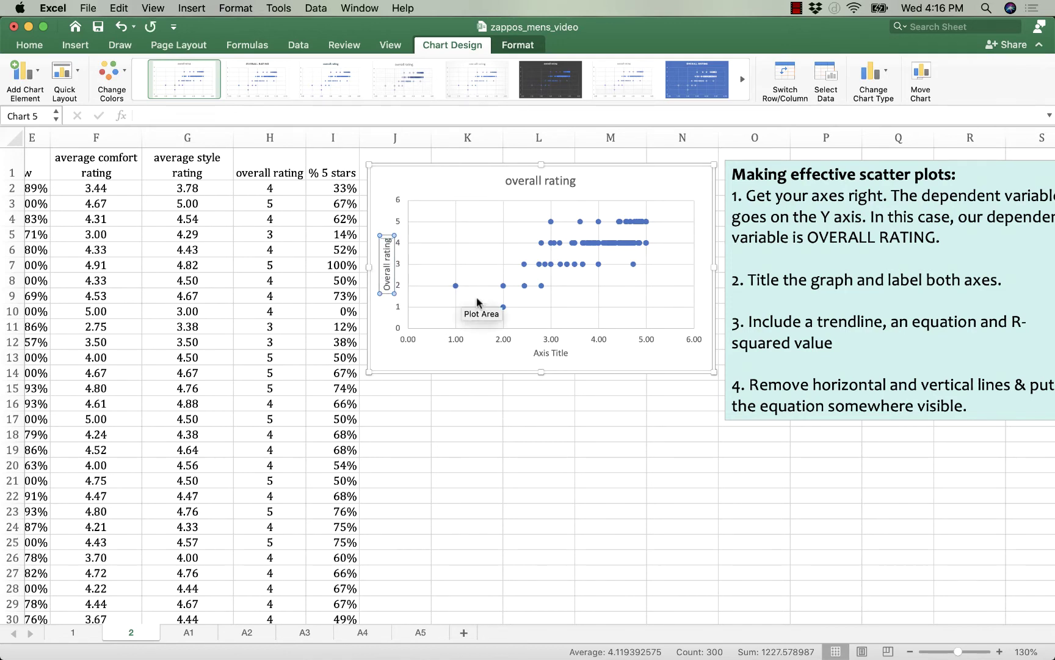
left_click(534, 358)
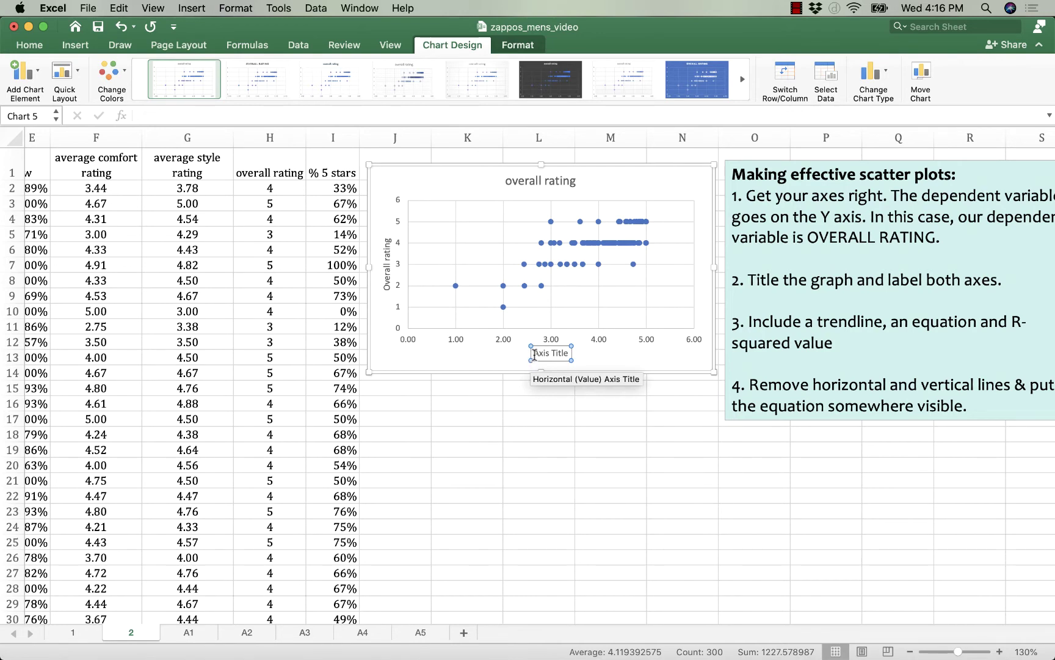
left_click_drag(533, 353, 567, 353)
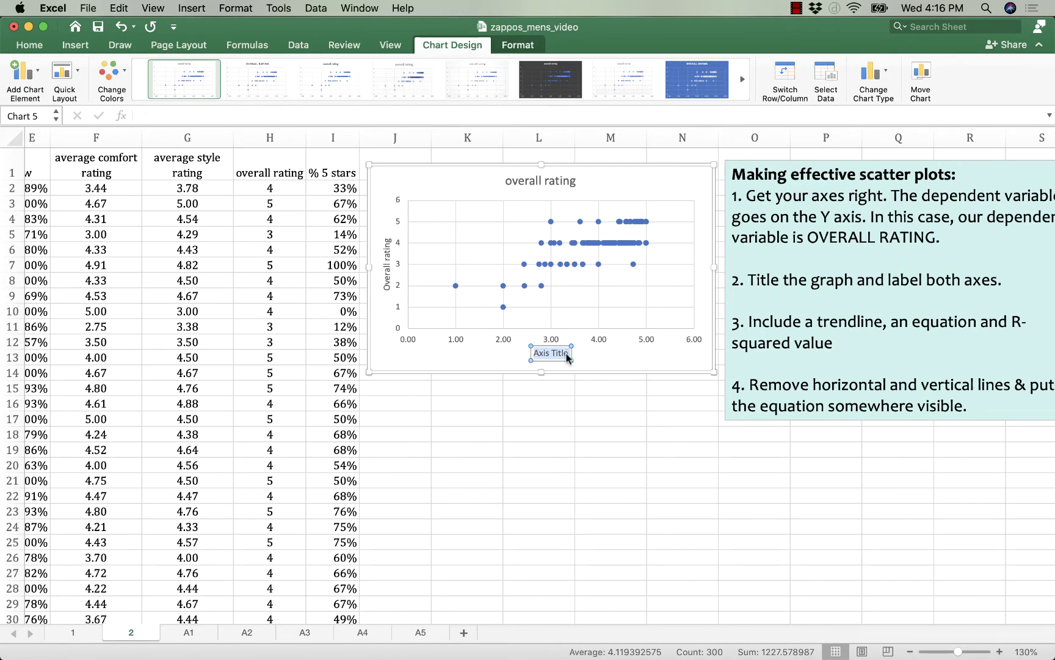
type("Comfort rating")
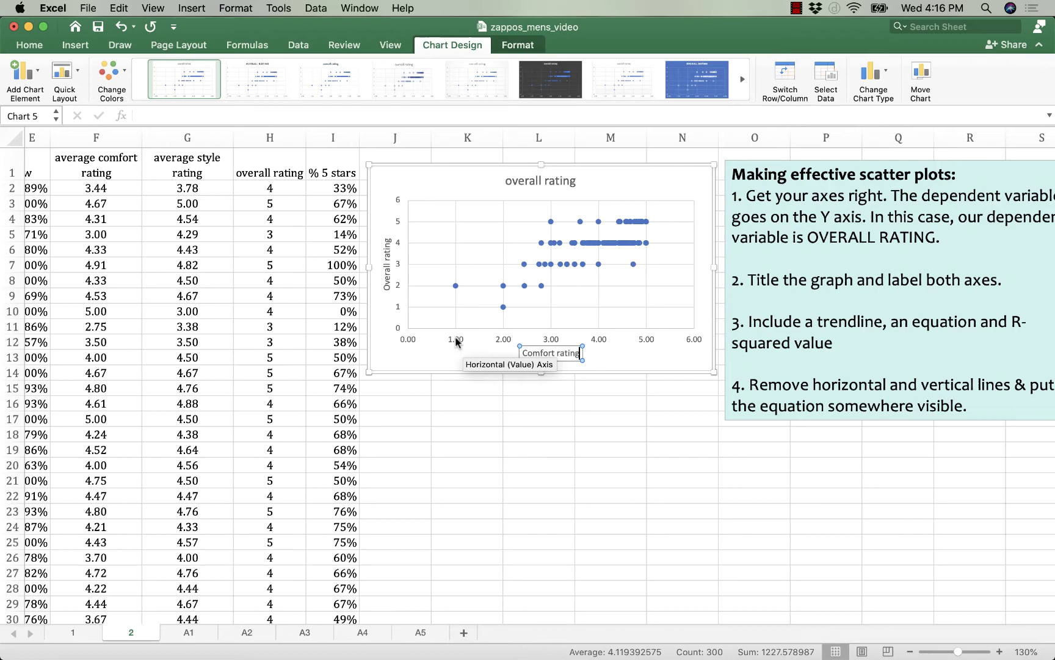
Step: Set the horizontal axis labels to 0 decimal places and close the Format Axis pane
right_click(457, 341)
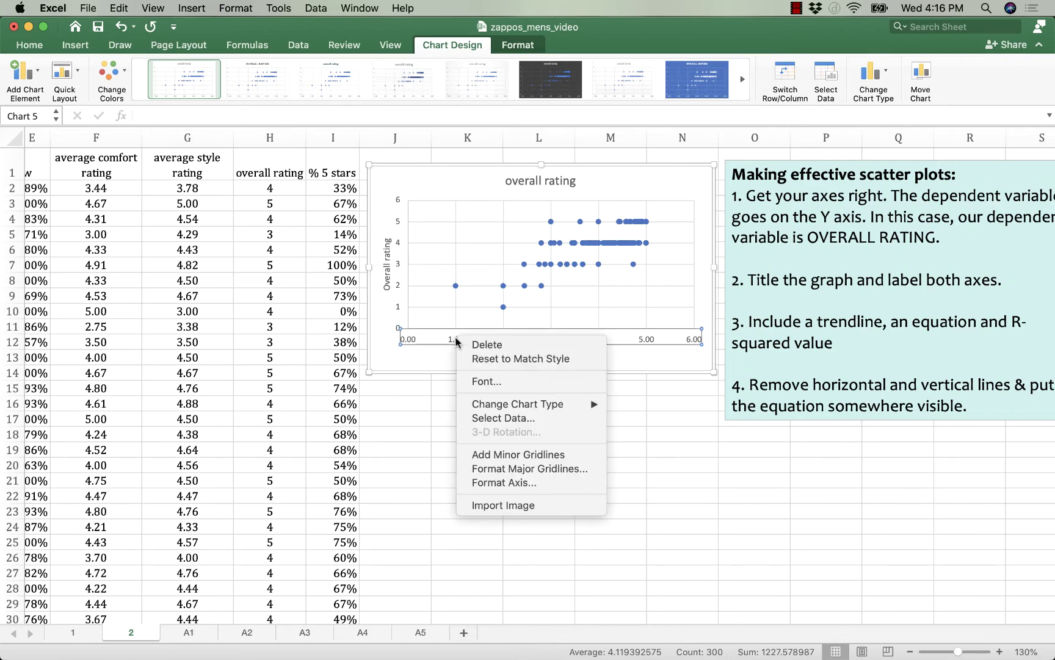
left_click(503, 482)
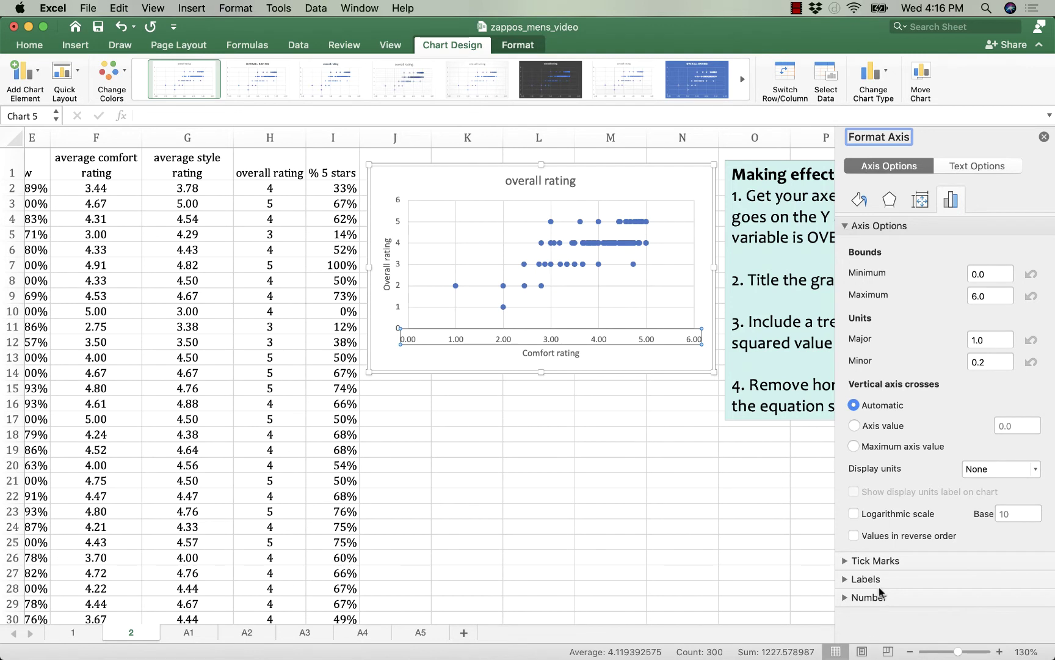
left_click(845, 226)
left_click(845, 280)
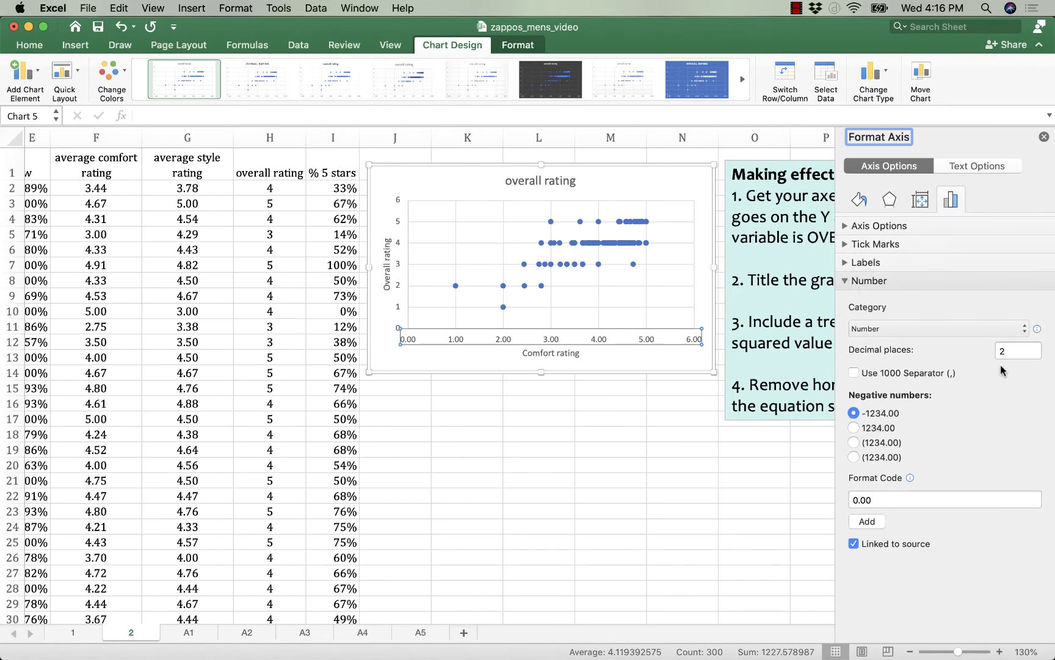
left_click(1016, 350)
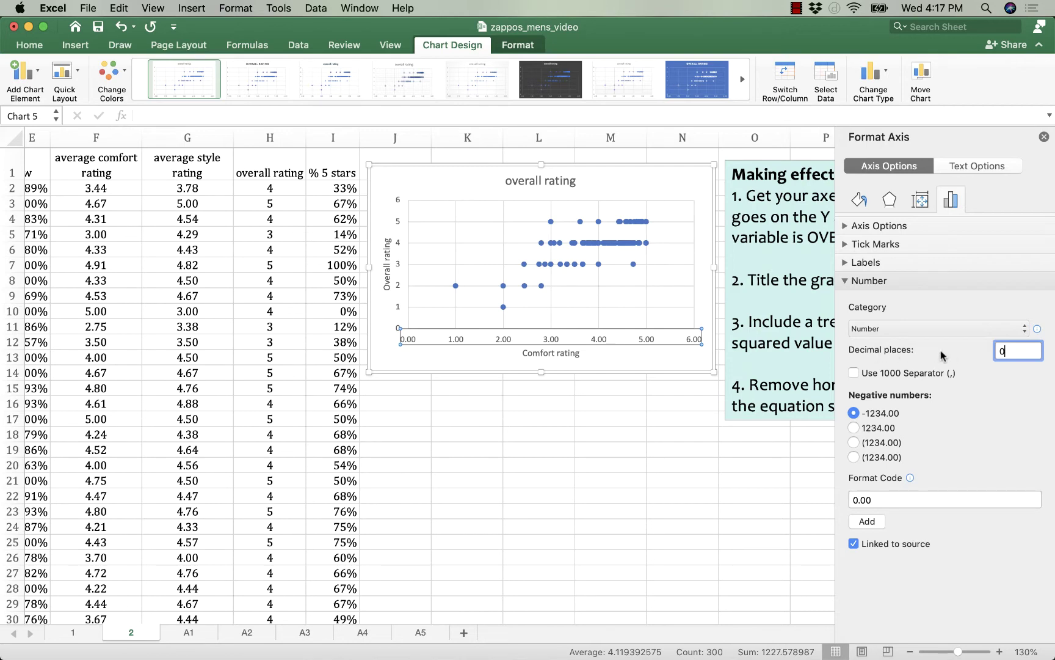
key("Return")
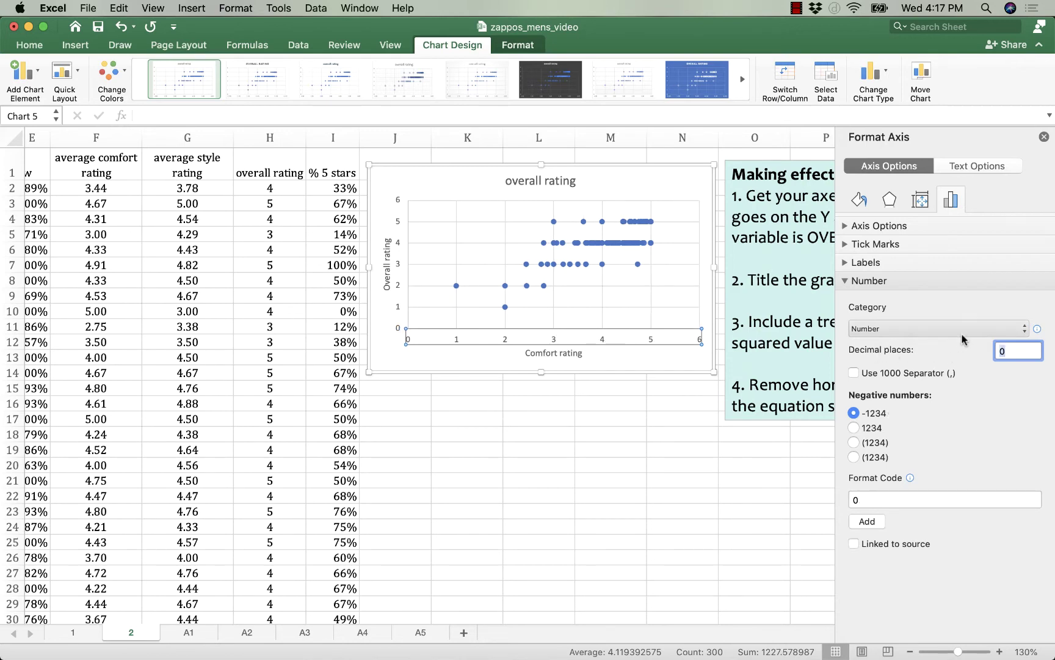
left_click(1043, 138)
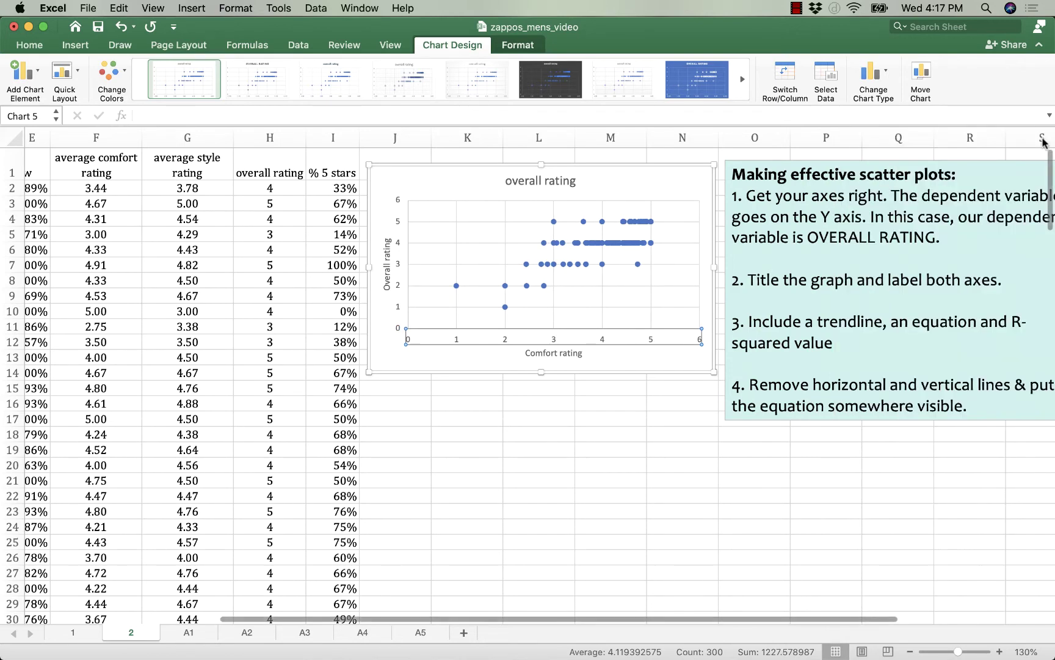
Step: Replace the chart title 'overall rating' with 'Scatterplot of comfort rating and overall rating'
left_click(535, 179)
left_click_drag(506, 181, 577, 180)
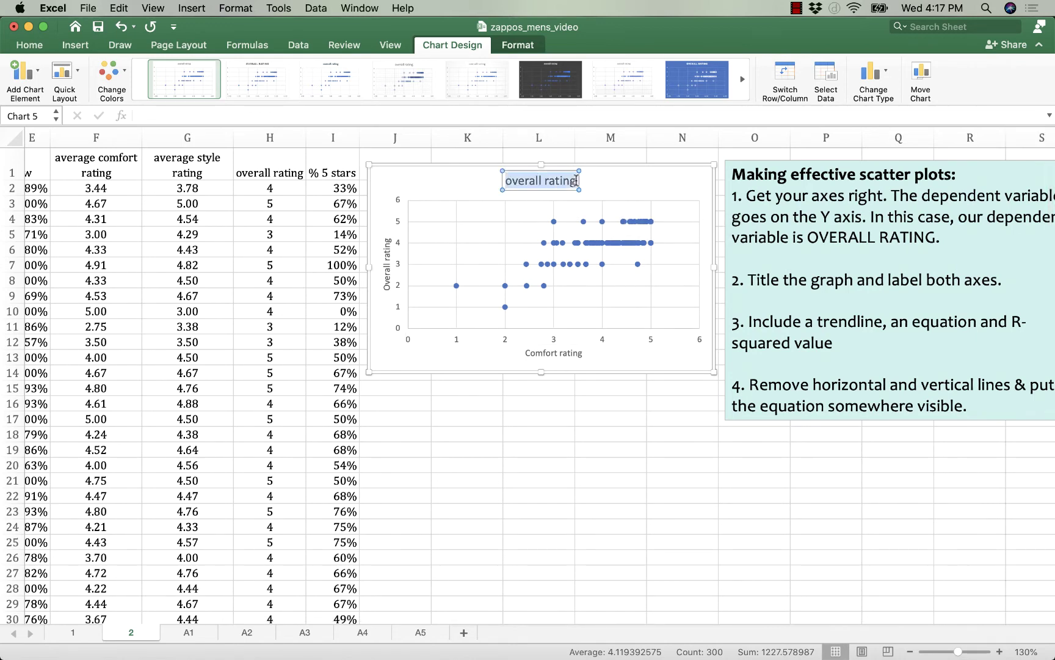
type("S")
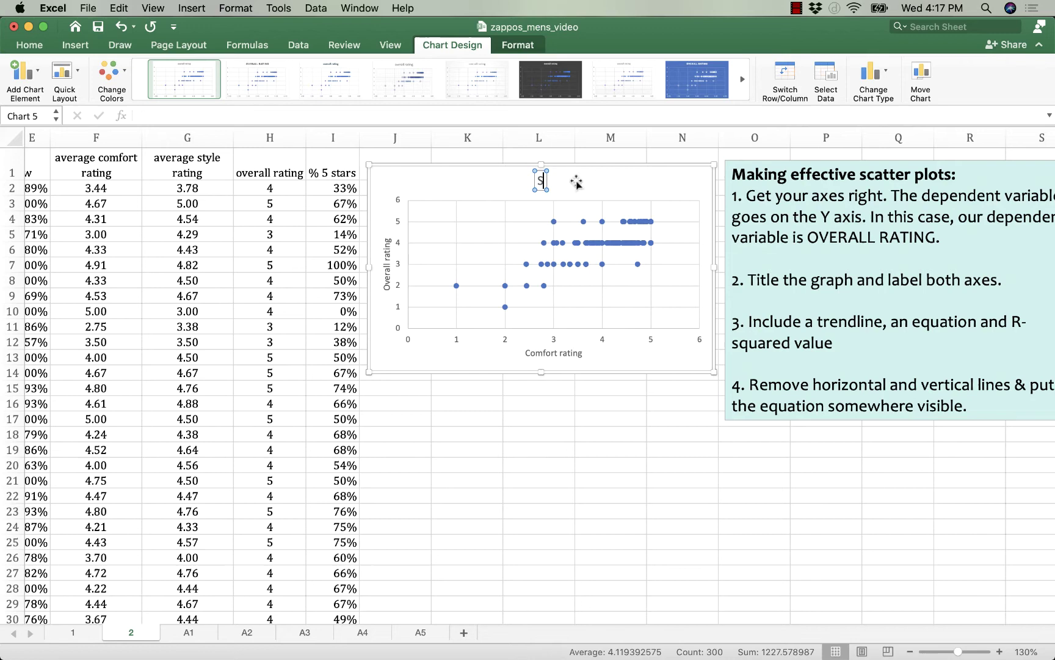
type("catterpo")
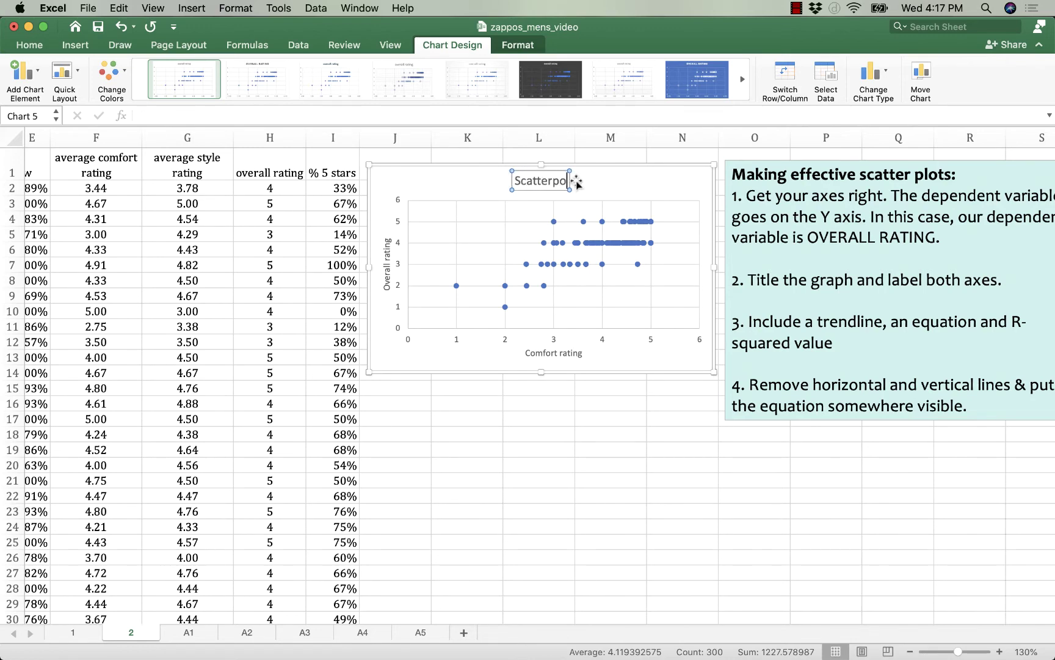
key("BackSpace")
type("lot o")
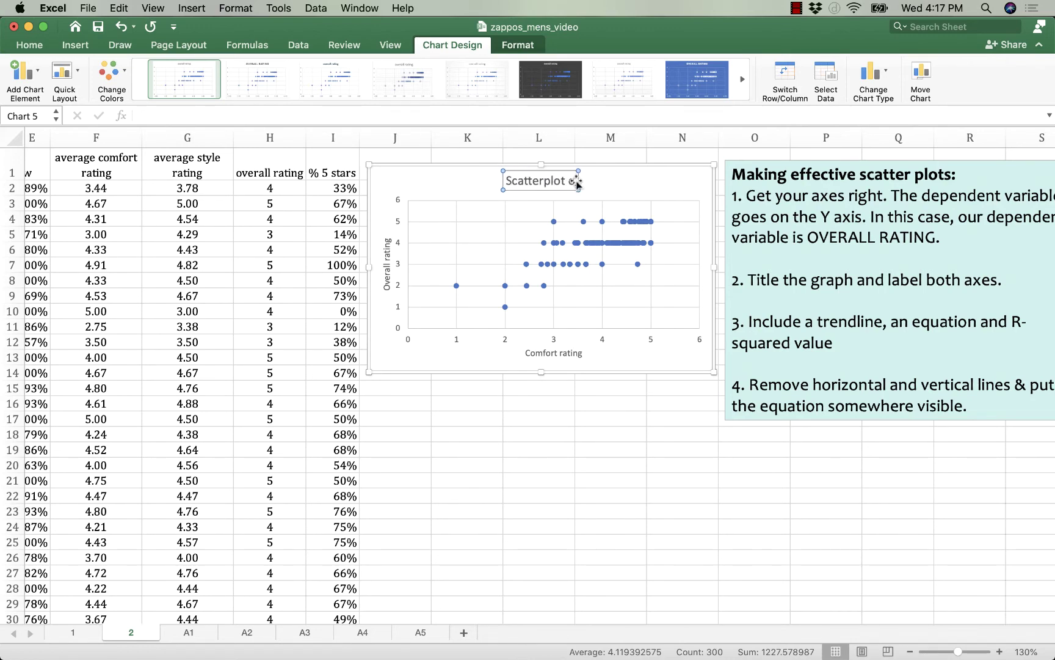
type("f comfor")
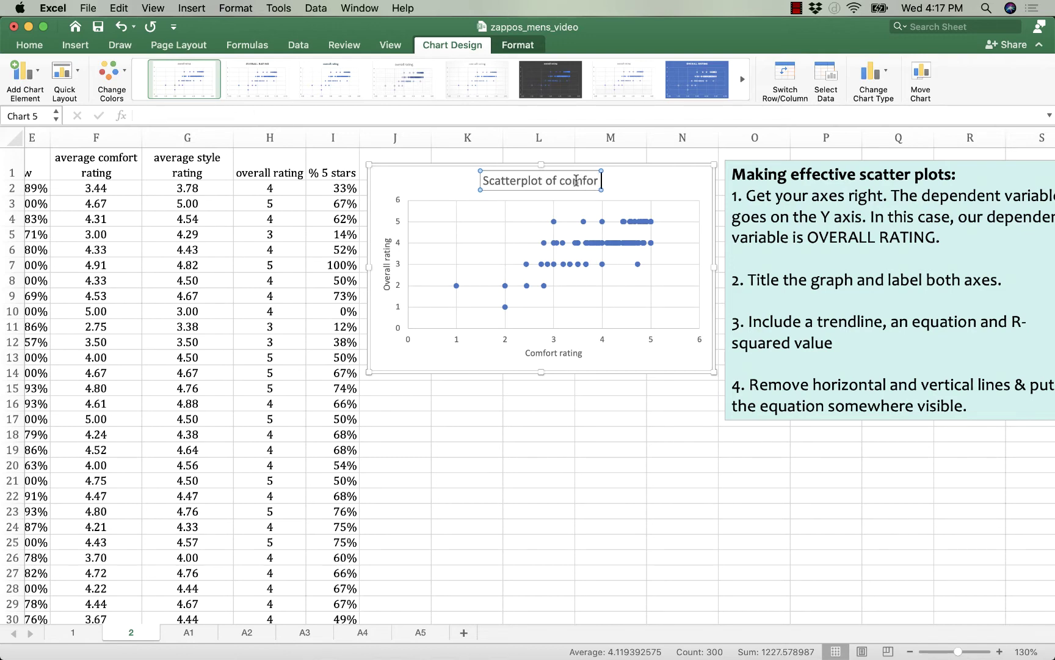
type("t")
type(" rati")
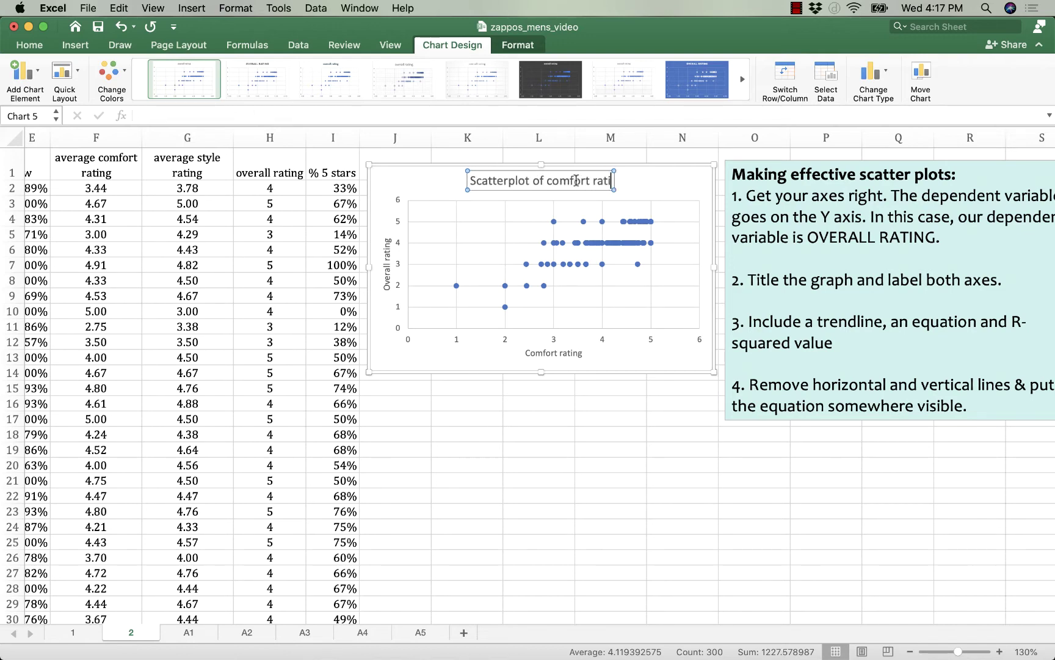
type("ng and overall")
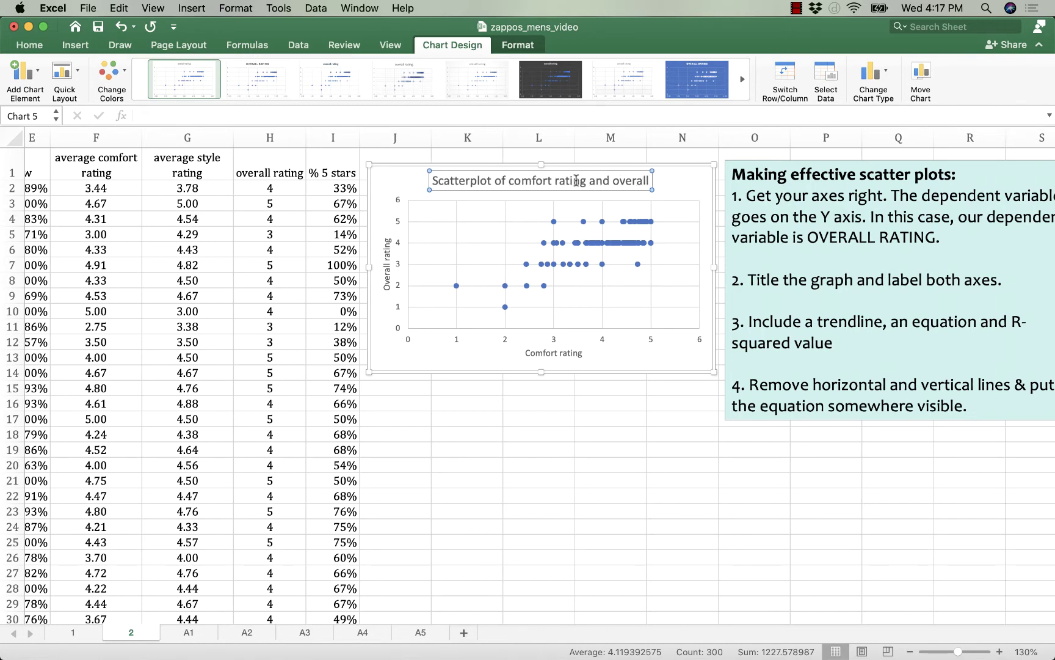
type(" rating - m")
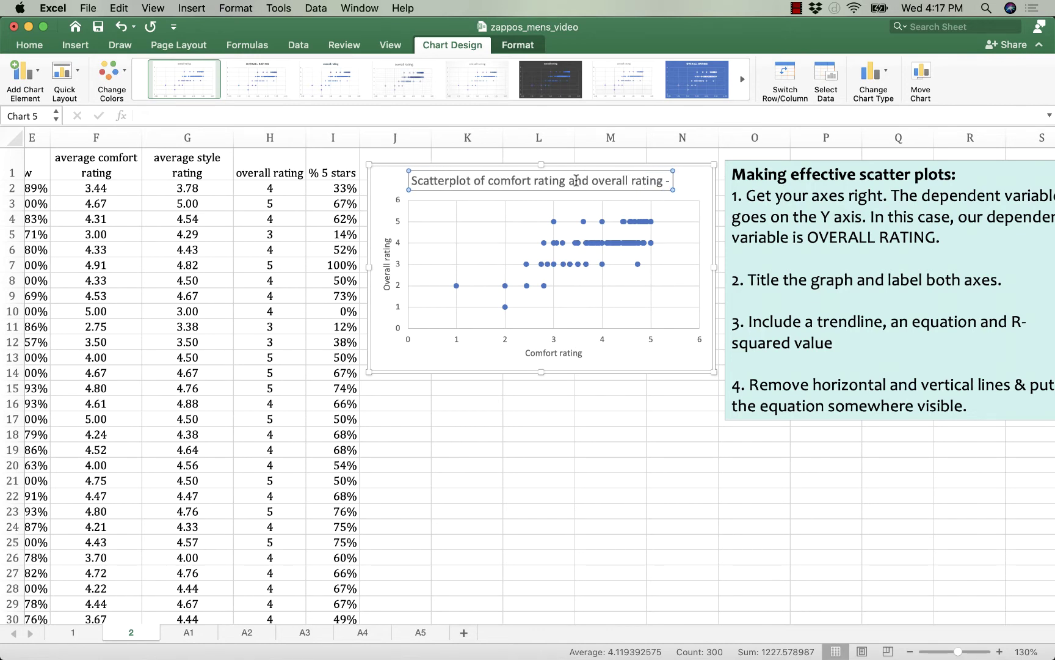
key("BackSpace")
key("BackSpace")
key("BackSpace")
key("BackSpace")
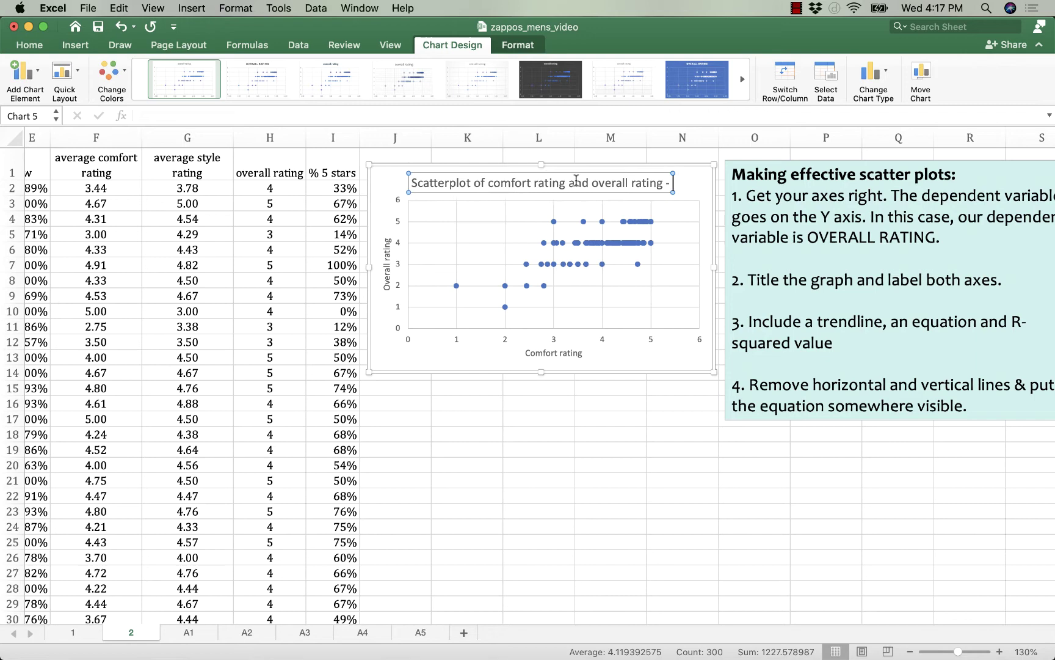
key("Escape")
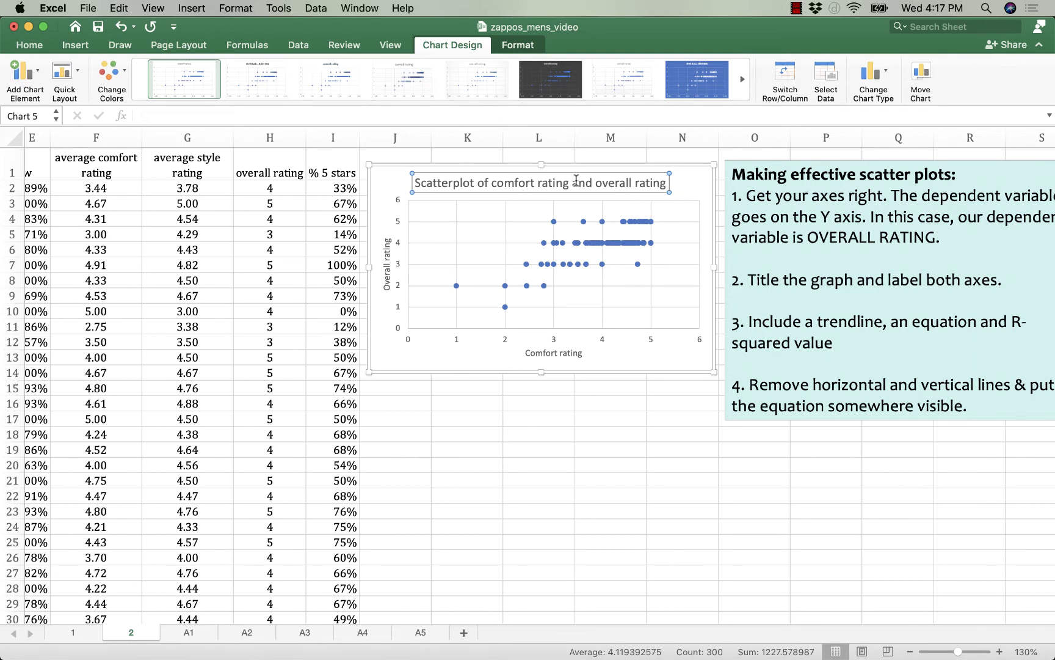
left_click(521, 468)
scroll(522, 468, "right", 5)
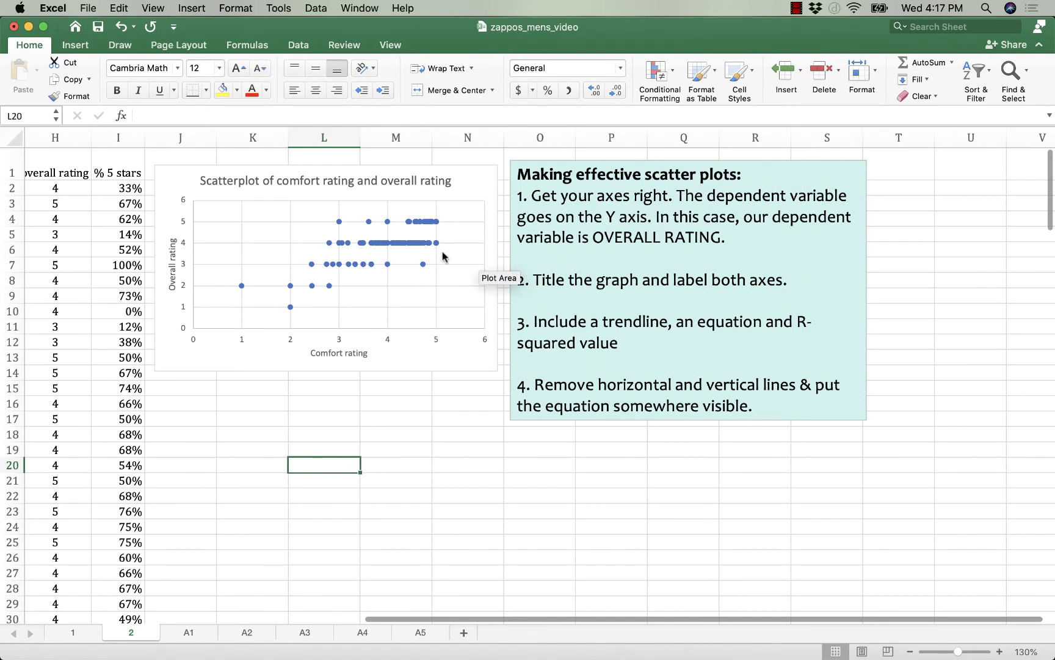
Step: Add a linear trendline to the comfort rating data series
left_click(376, 245)
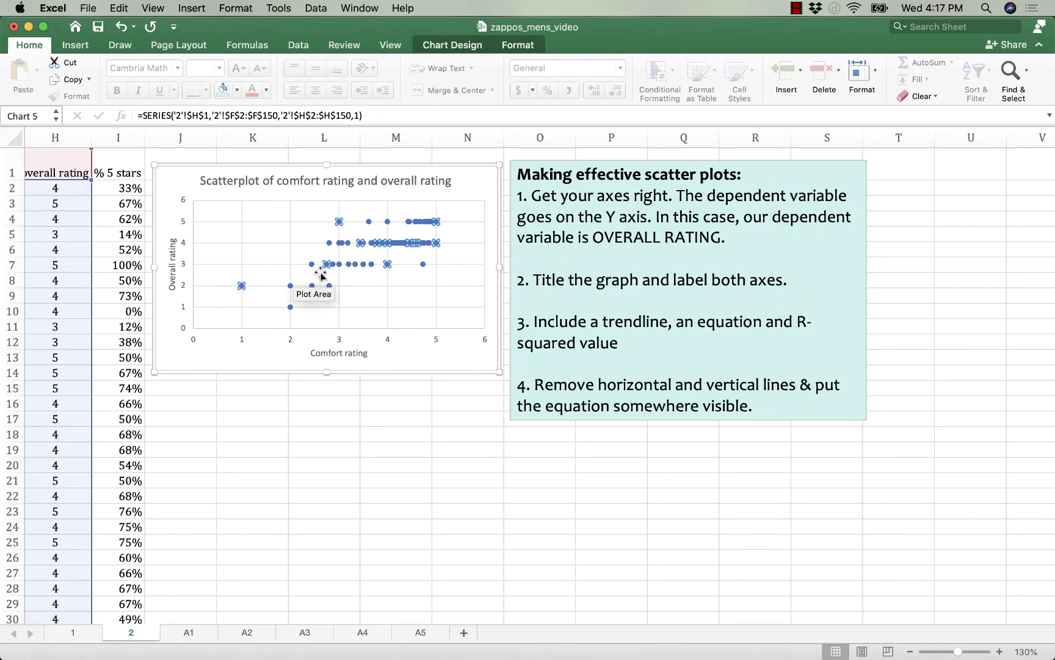
right_click(363, 245)
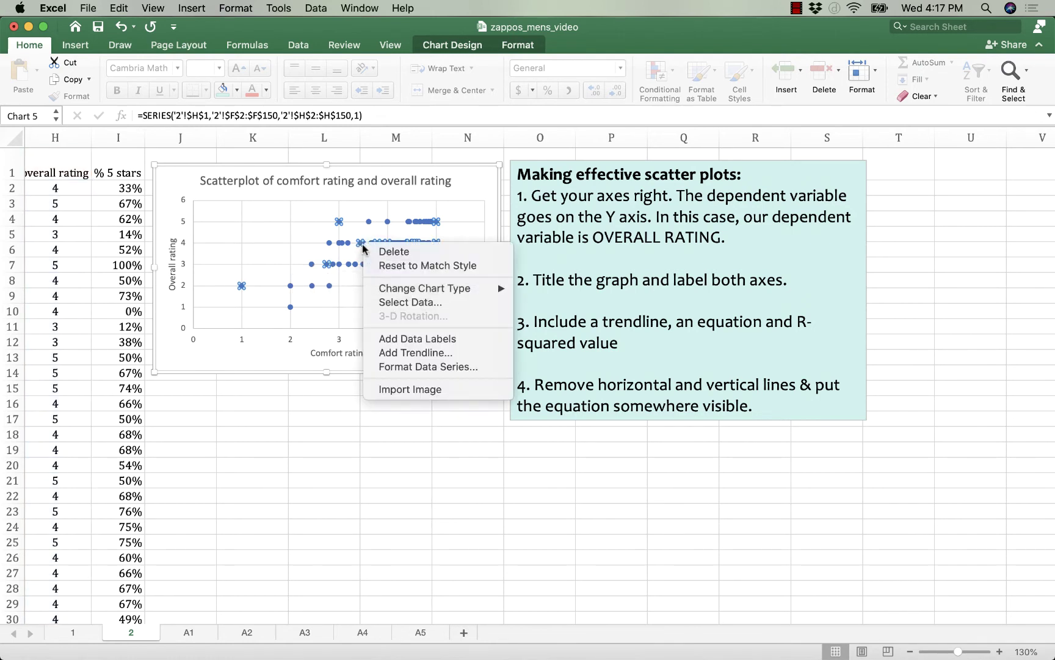
left_click(396, 353)
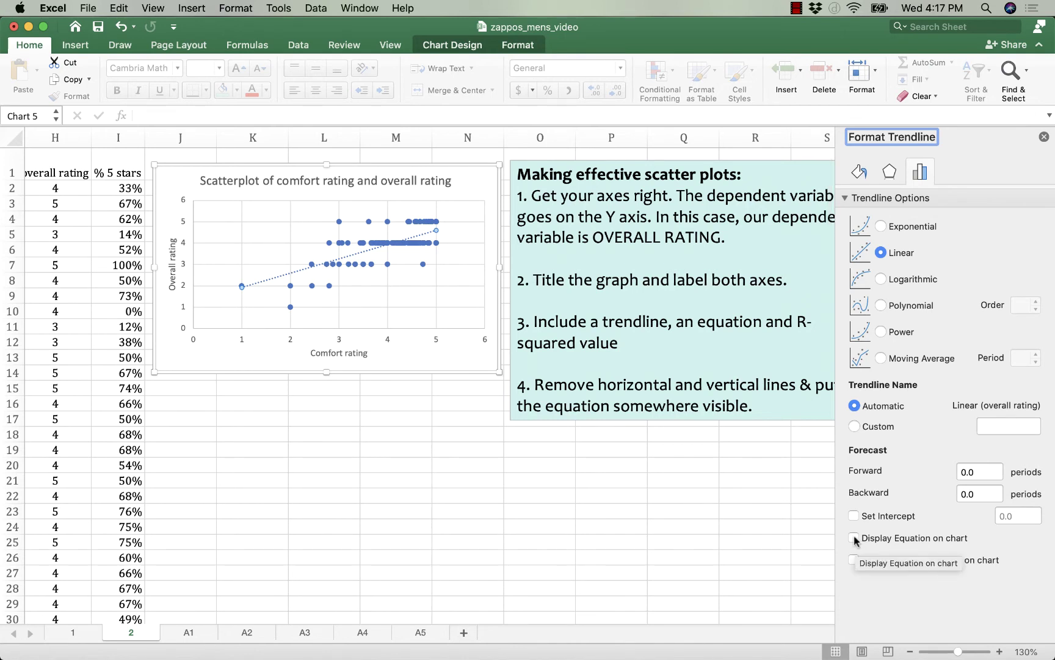
Step: Show the equation y = 0.6692x + 1.2529 and R² = 0.4846, moved below the trendline
left_click(854, 538)
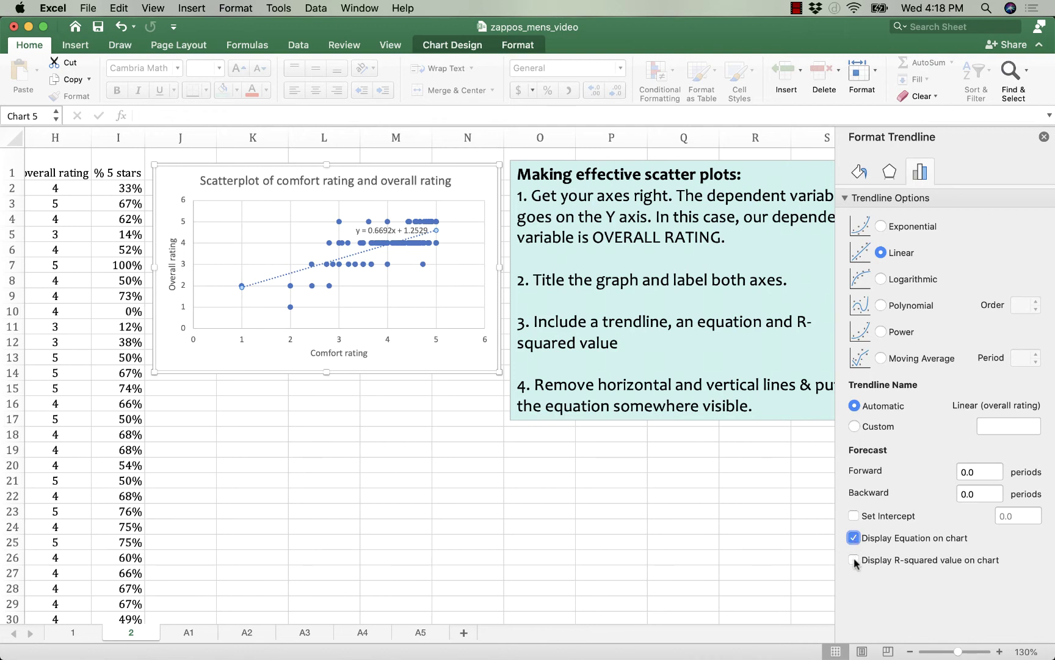
left_click(853, 560)
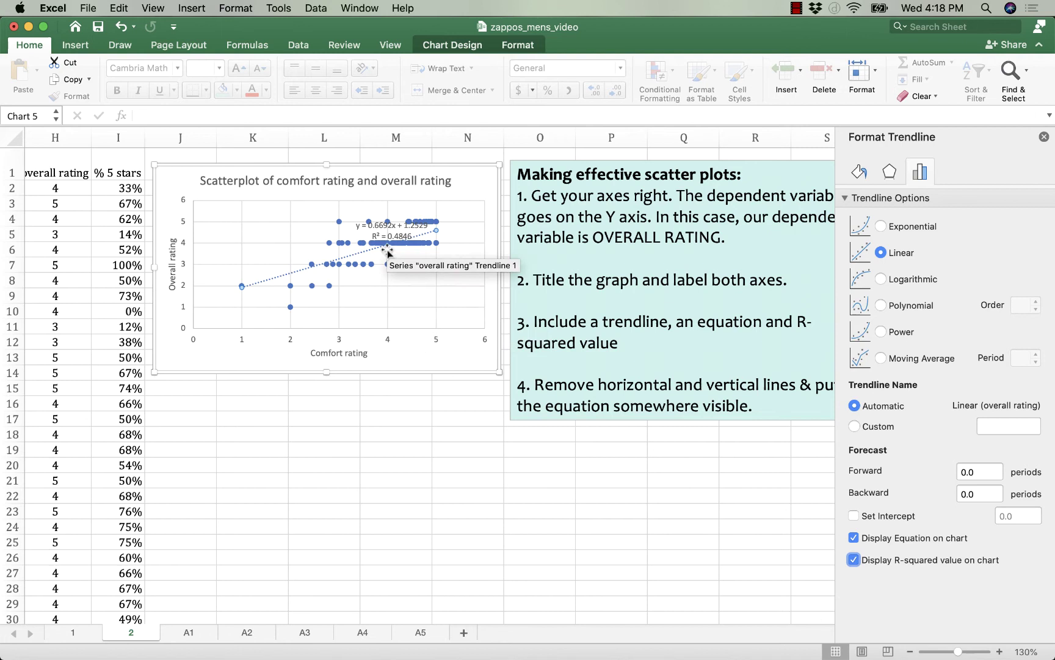
left_click_drag(388, 227, 424, 298)
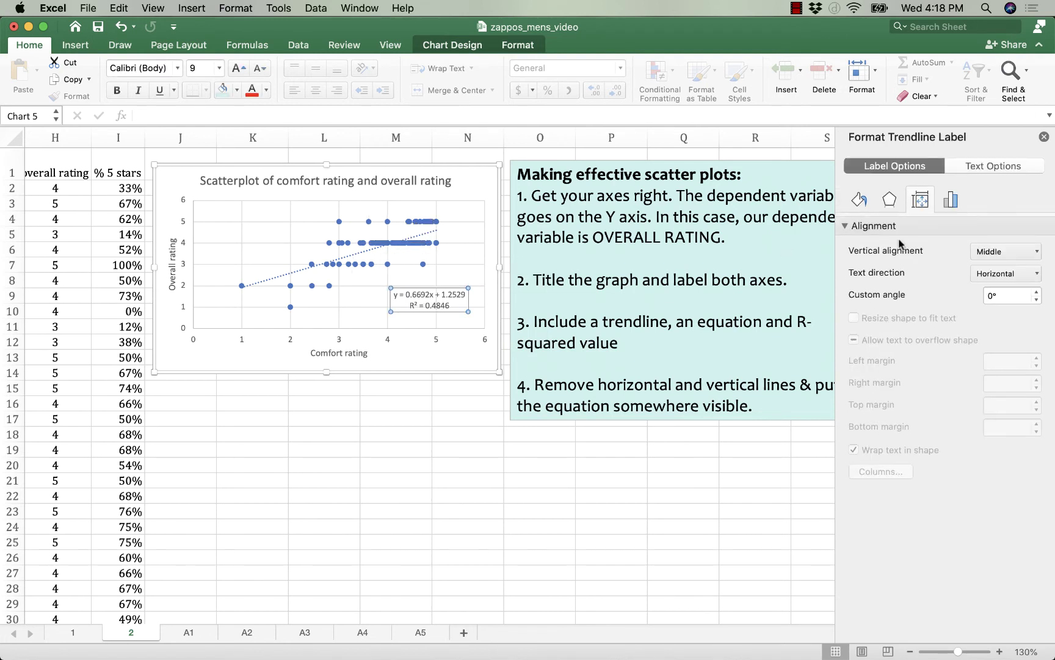
Step: Close the label pane and delete the chart's horizontal and vertical gridlines
left_click(1045, 137)
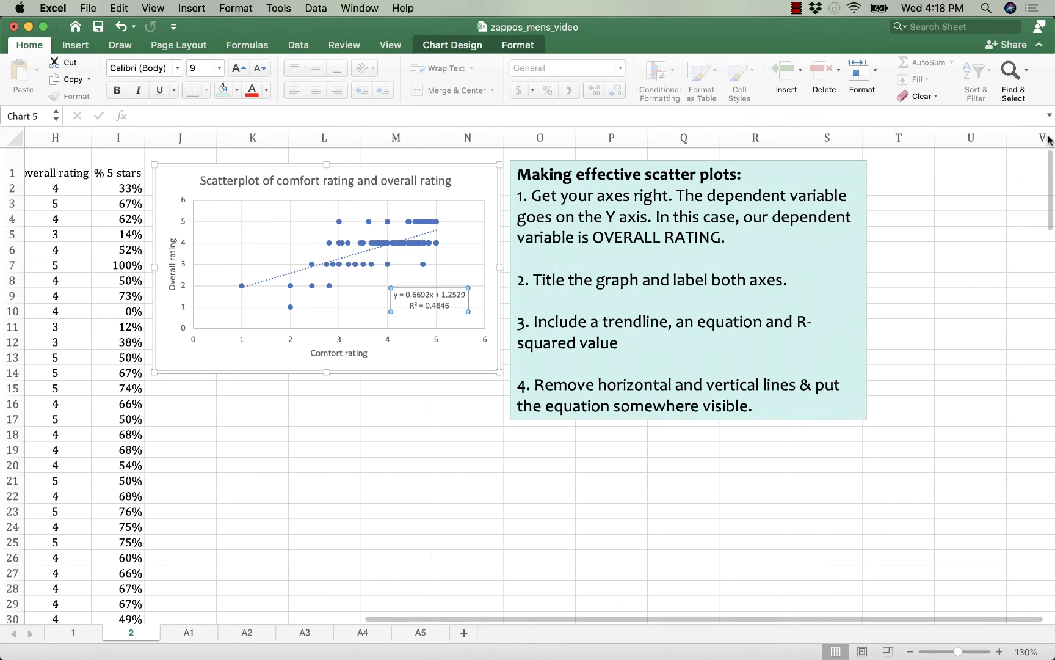
left_click(465, 243)
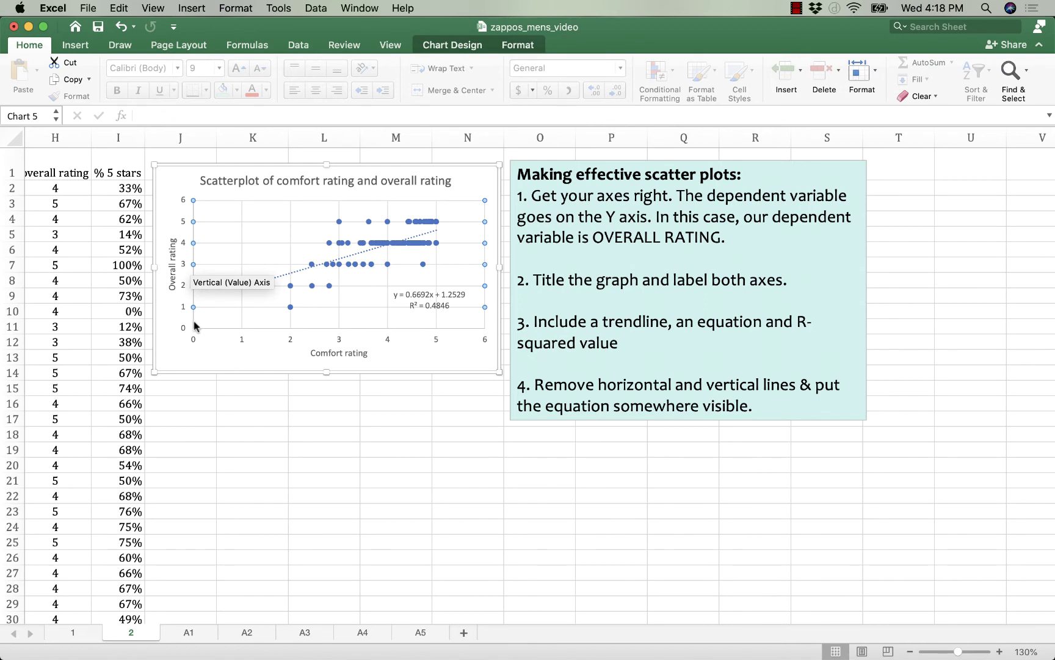
key("Delete")
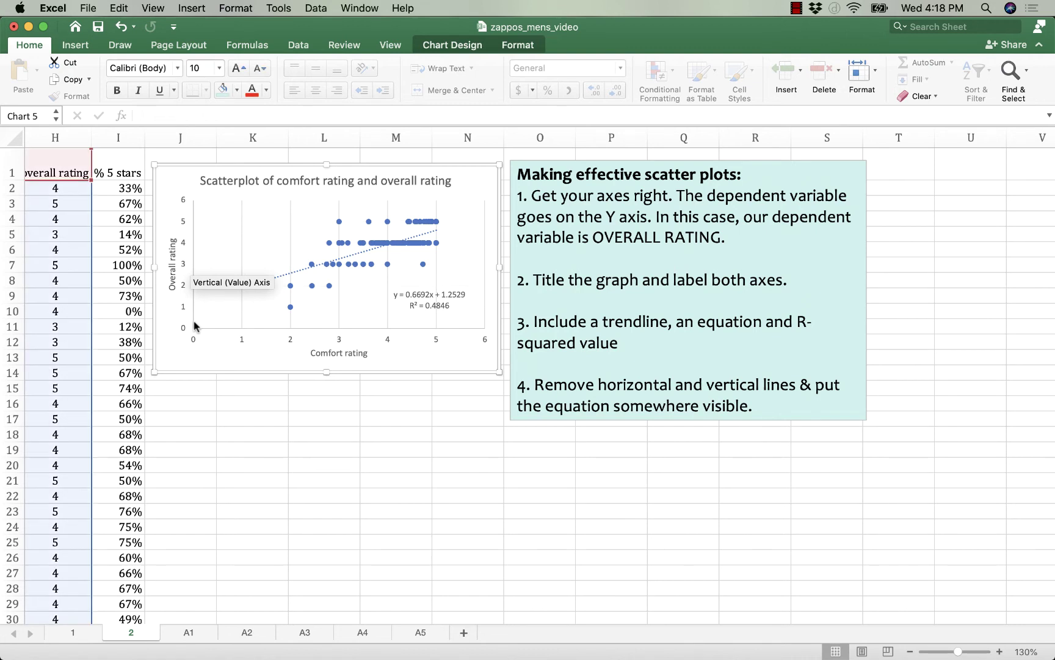
left_click(242, 245)
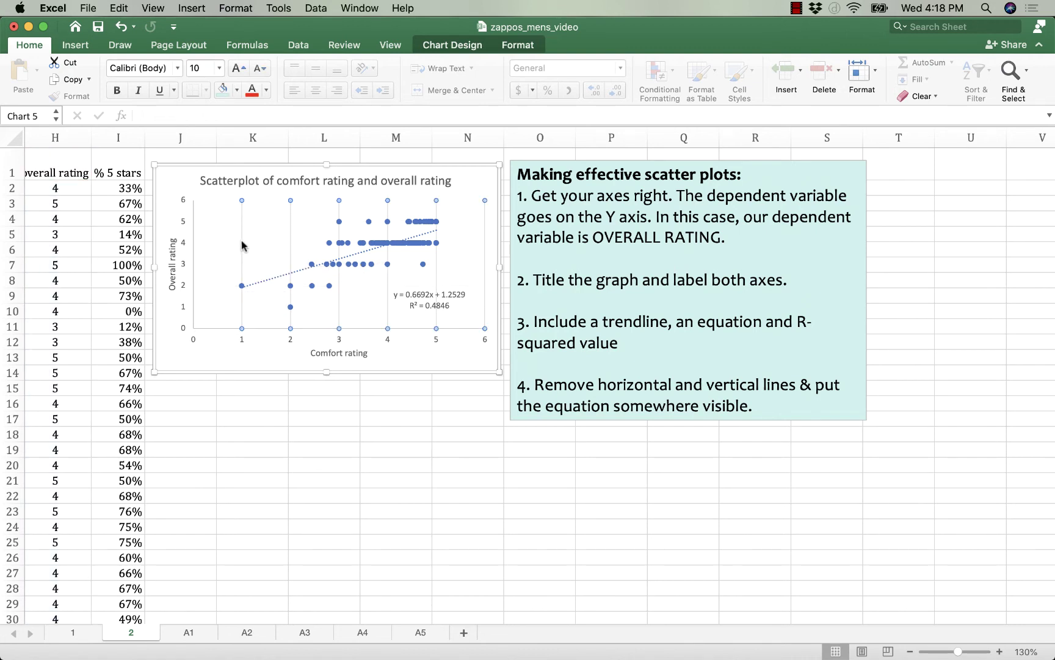
key("Delete")
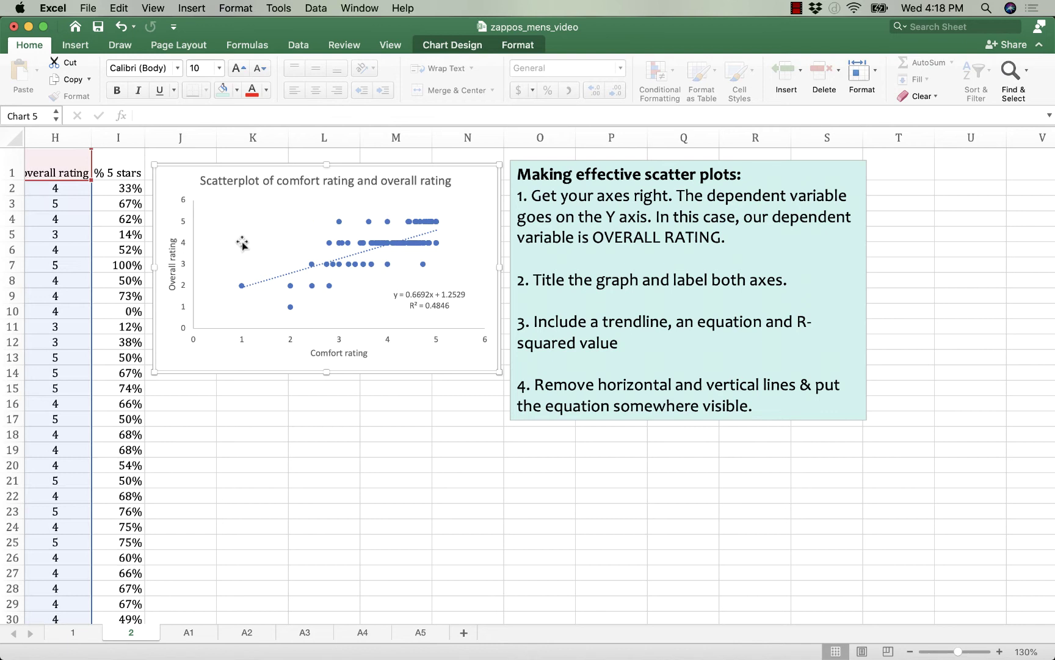
left_click(410, 405)
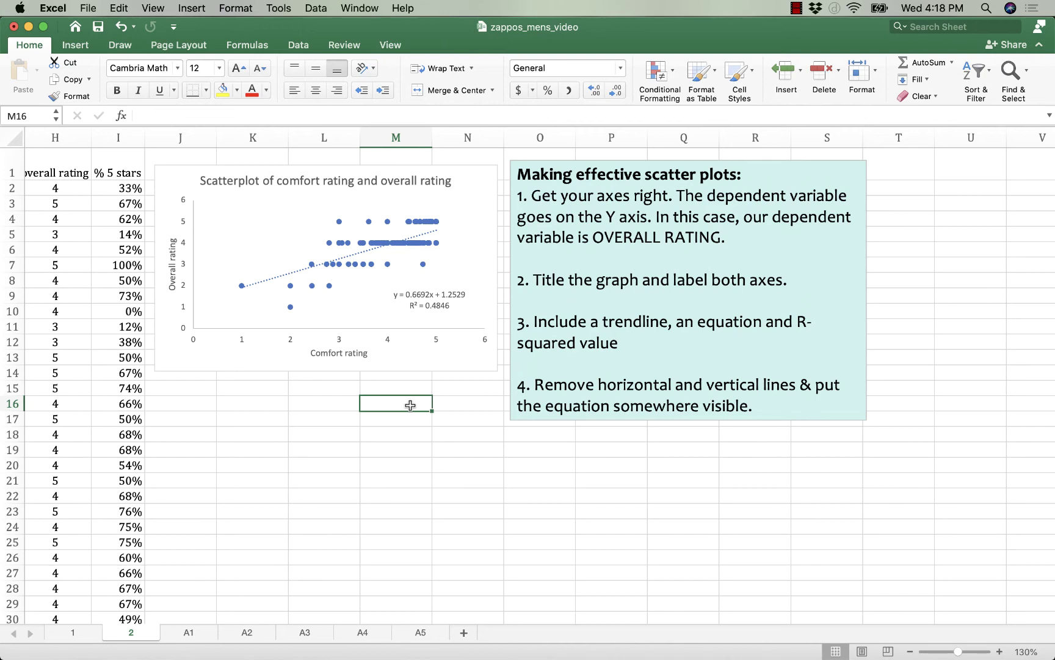
Step: Select the price column from C1 down plus the overall rating column up from H150
scroll(410, 405, "left", 2)
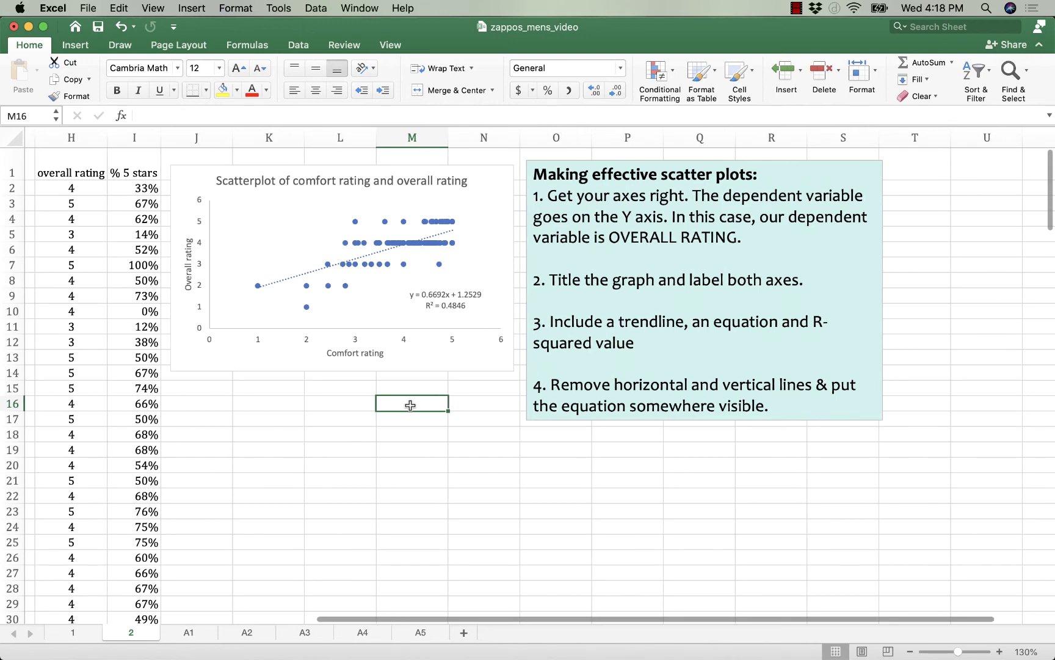
scroll(410, 404, "left", 1)
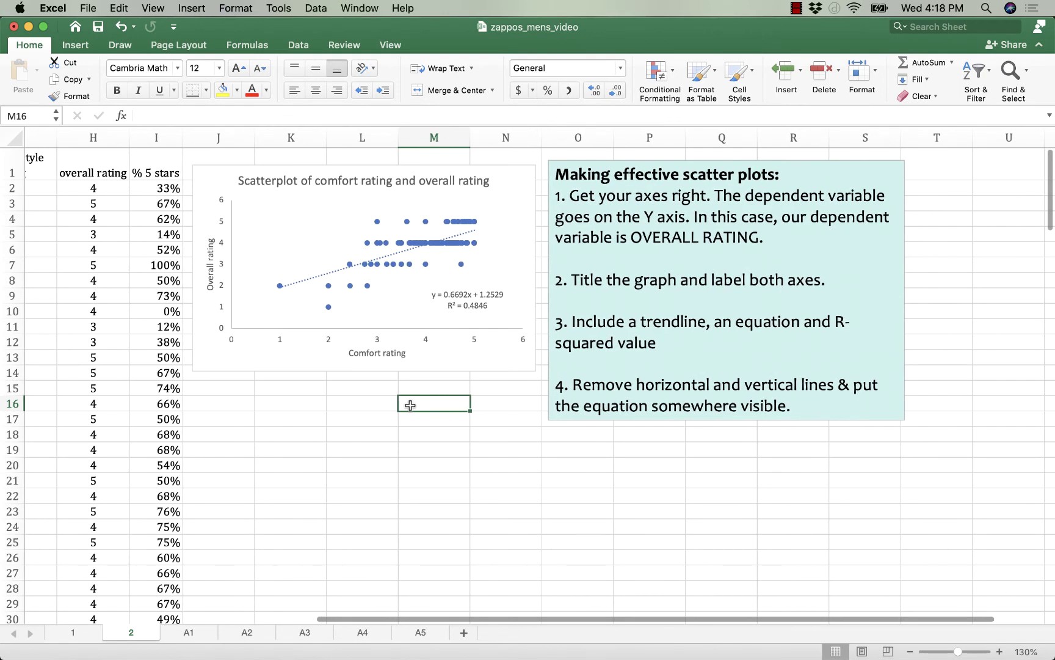
scroll(410, 405, "left", 8)
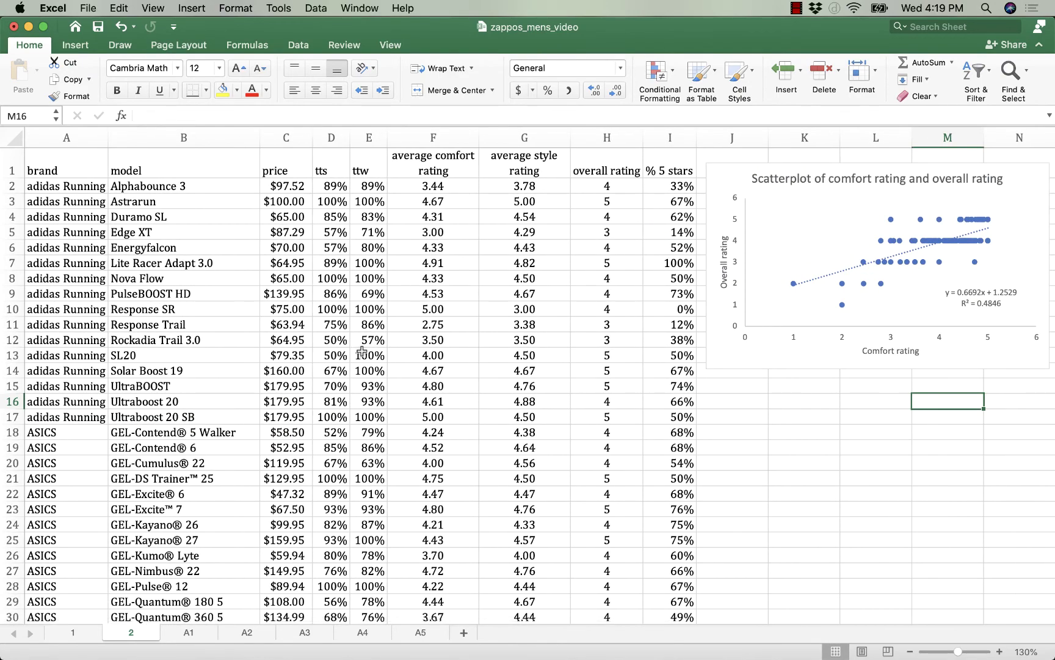
left_click(277, 163)
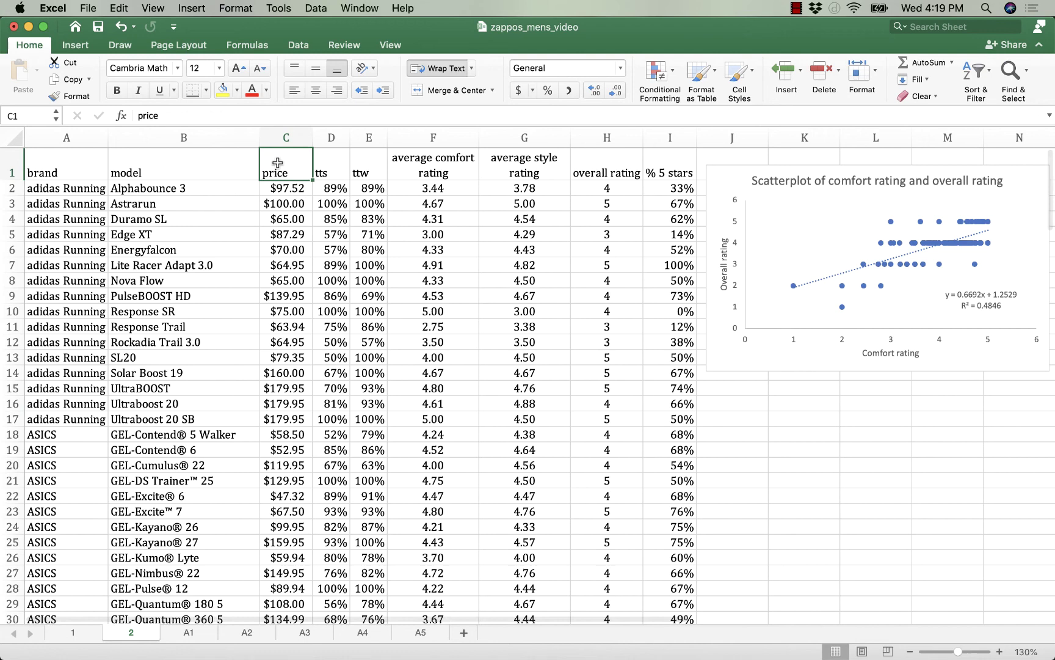
key("super+shift+Down")
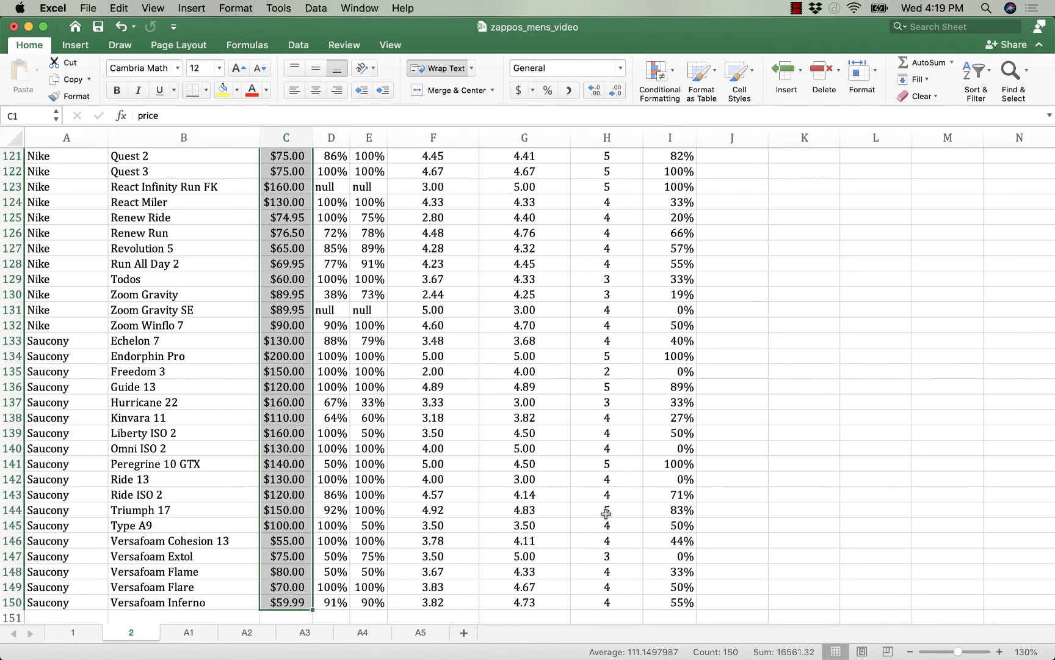
left_click(607, 601, "super")
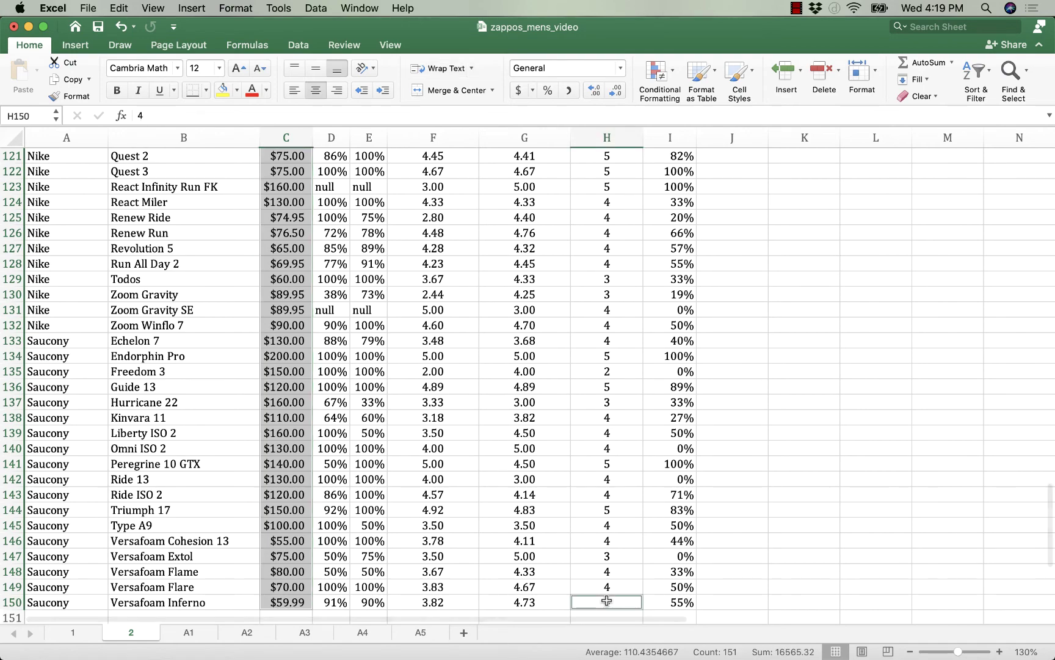
key("super+shift+Up")
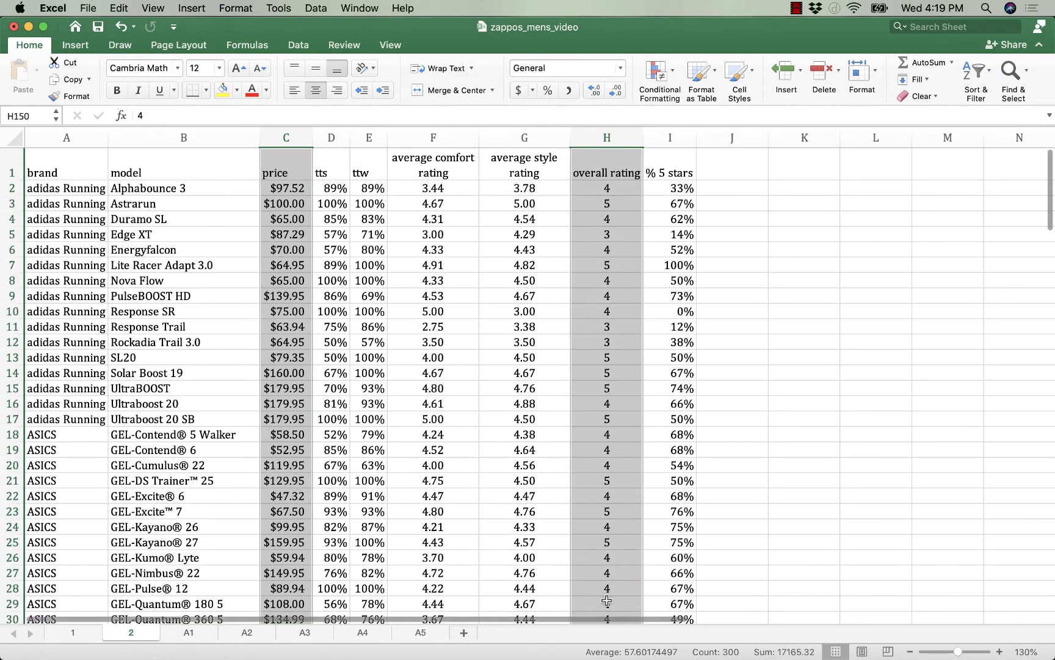
scroll(553, 585, "right", 10)
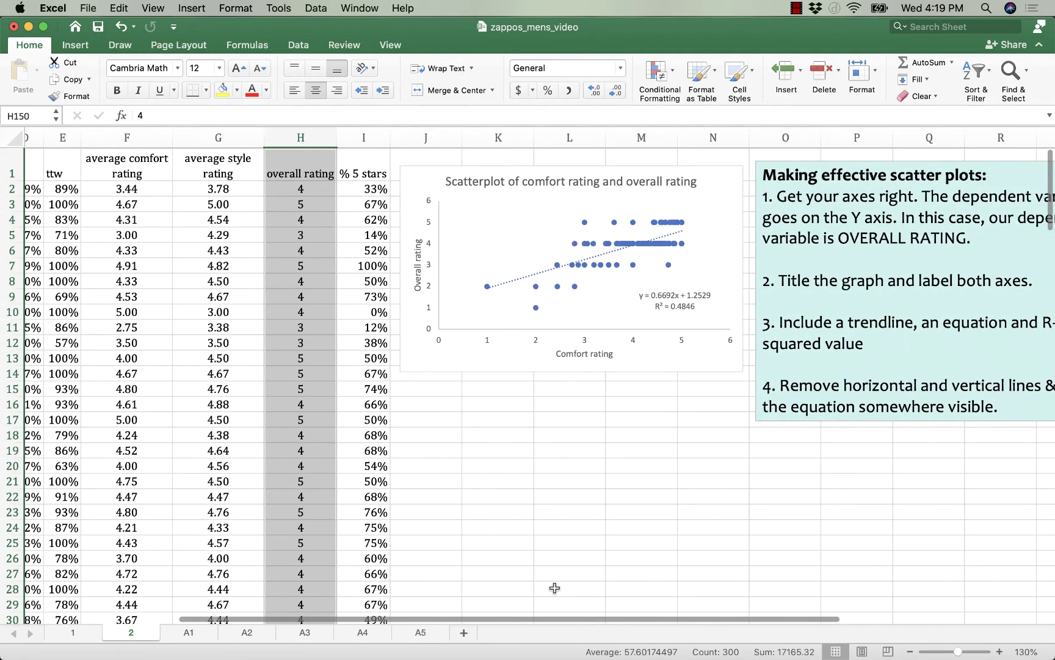
Step: Insert a plain scatter chart of price and overall rating below the comfort rating chart
left_click(75, 45)
left_click(556, 97)
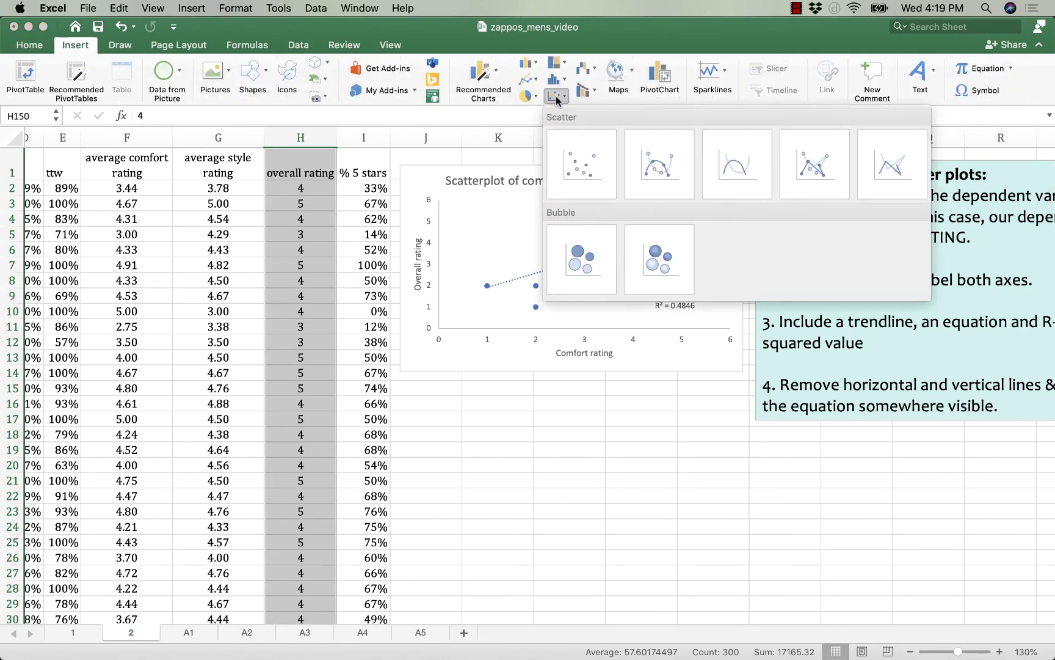
left_click(580, 164)
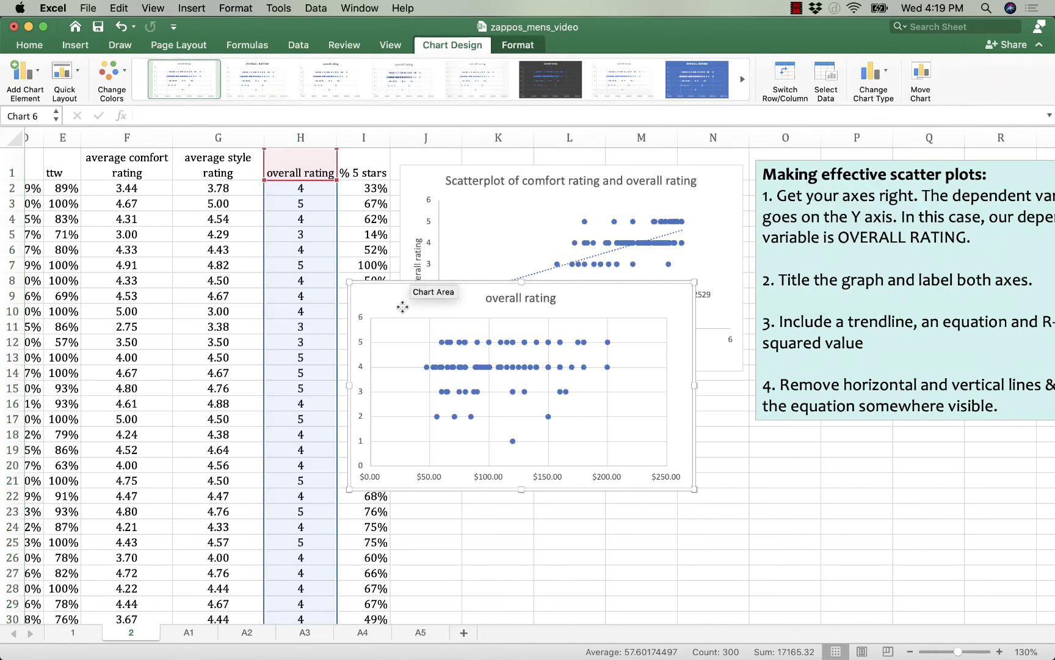
left_click_drag(400, 287, 446, 391)
Step: Add placeholder titles to the new chart's primary horizontal and vertical axes
left_click(31, 71)
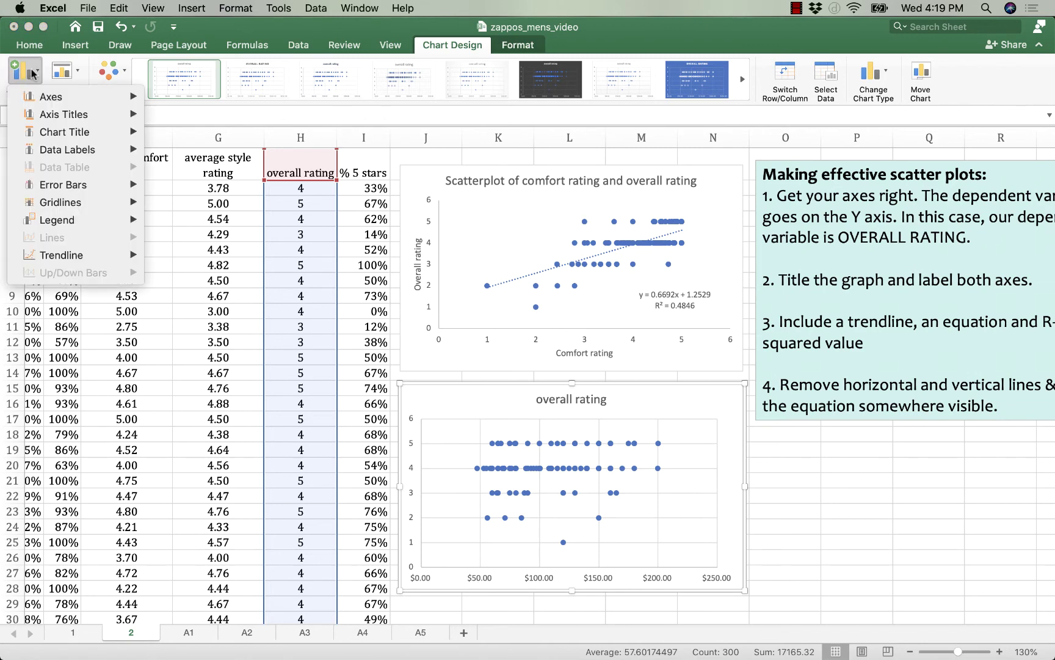
mouse_move(47, 116)
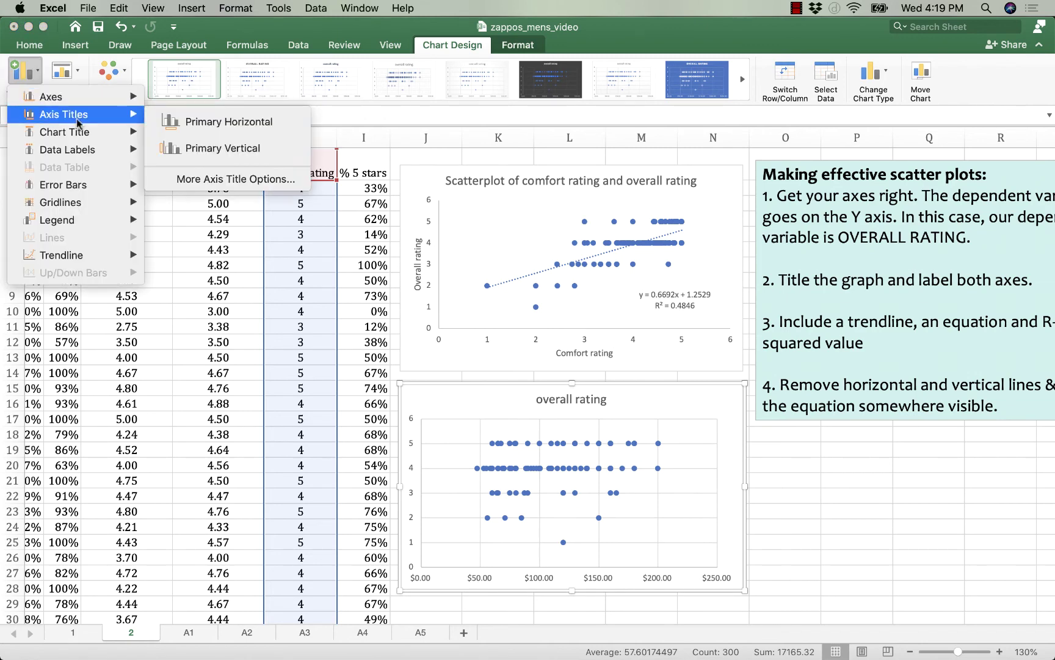
left_click(186, 121)
left_click(16, 64)
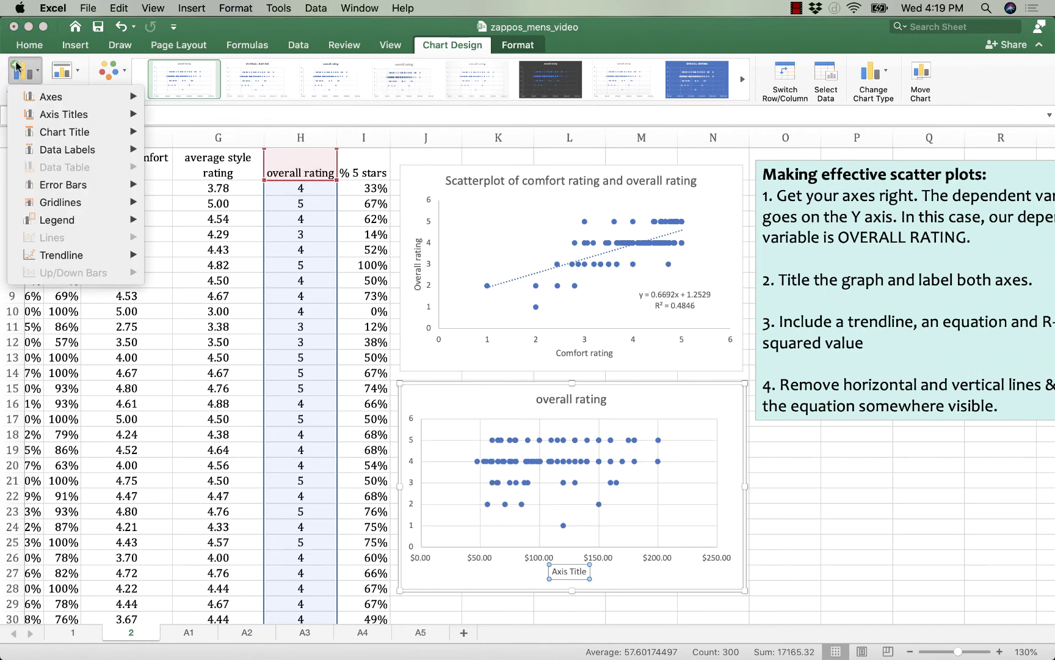
mouse_move(49, 114)
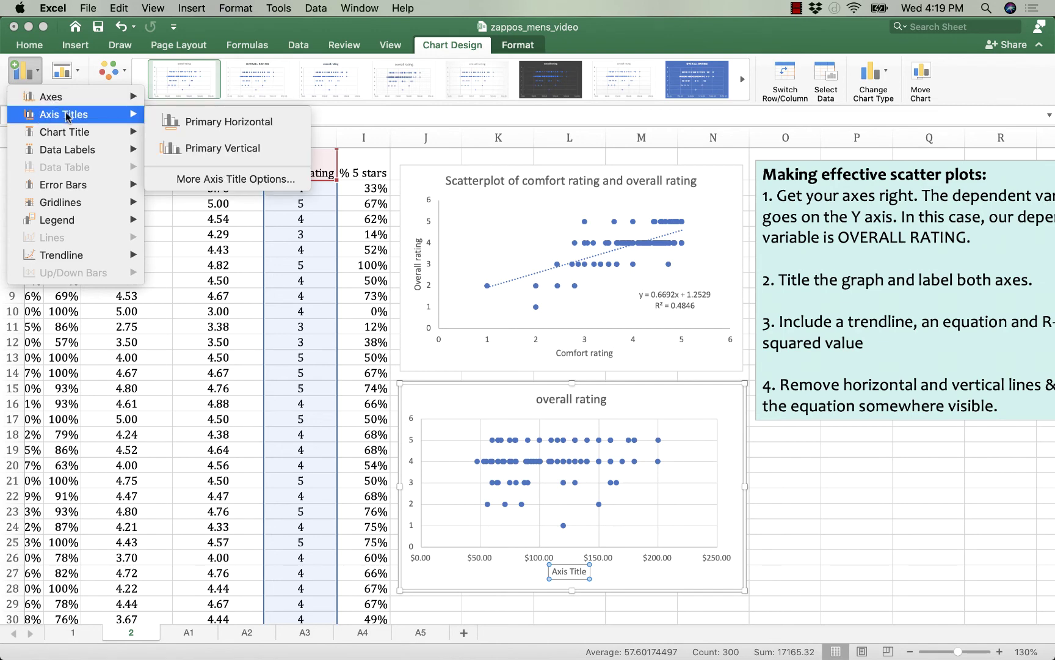
left_click(205, 151)
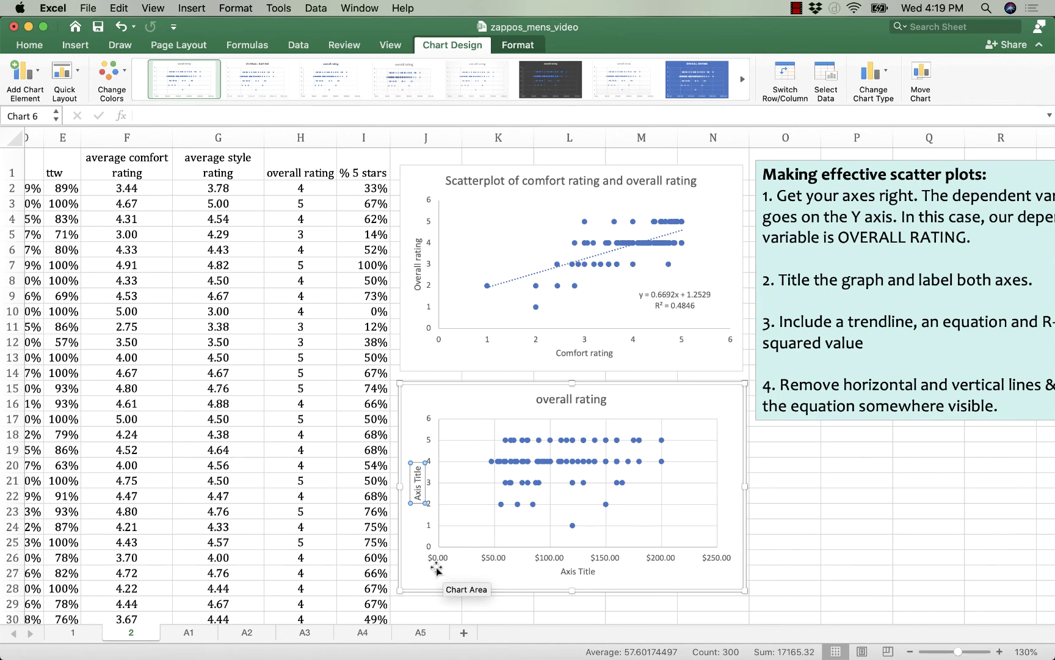
Step: Label the axes 'overall rating' and 'Price', and title the chart 'Scatterplot of price and overall rating'
scroll(436, 568, "right", 5)
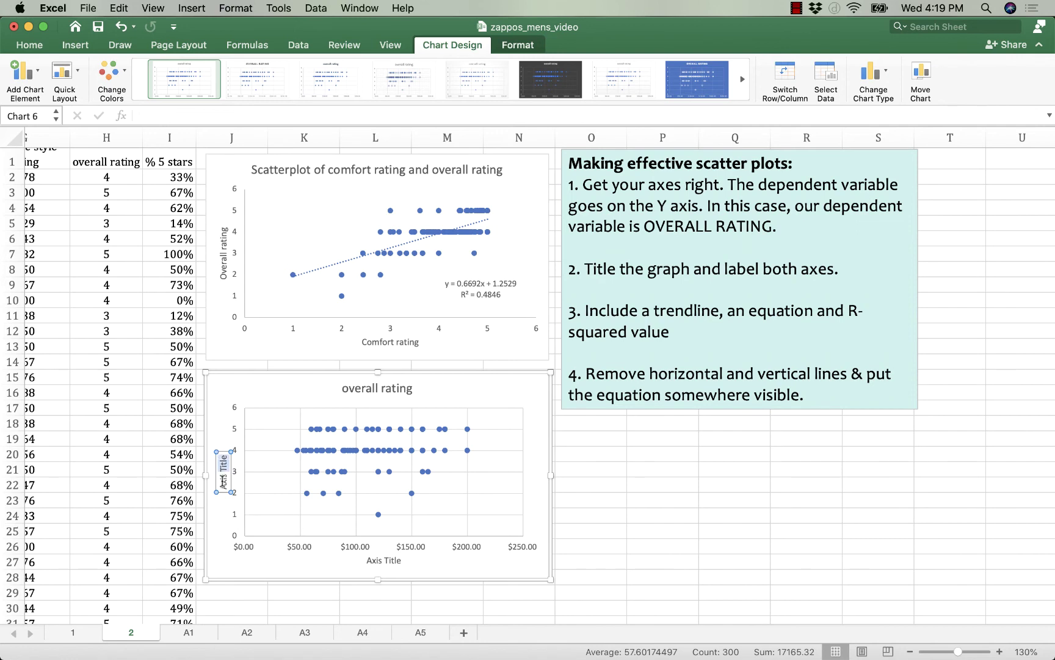
type("overall ra")
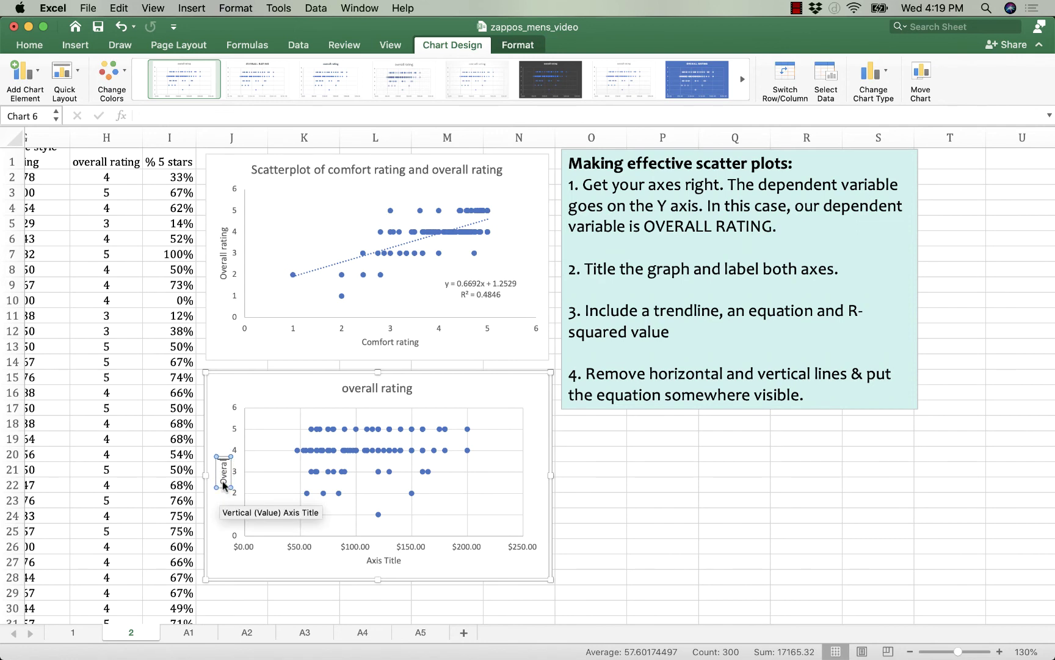
type("ting")
left_click(372, 561)
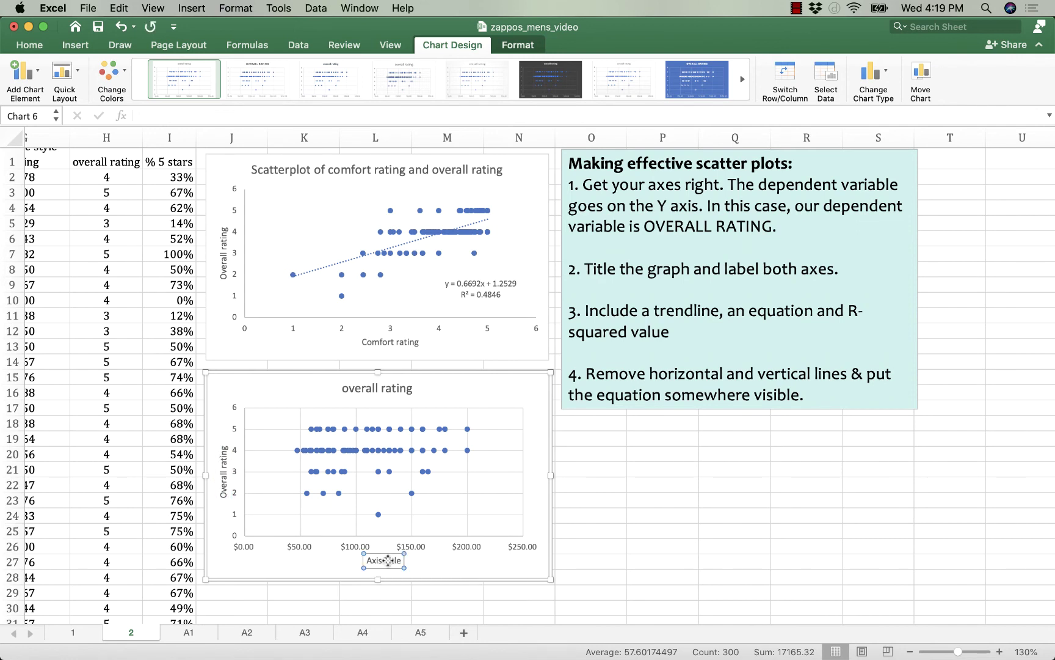
left_click_drag(366, 561, 404, 560)
type("Price")
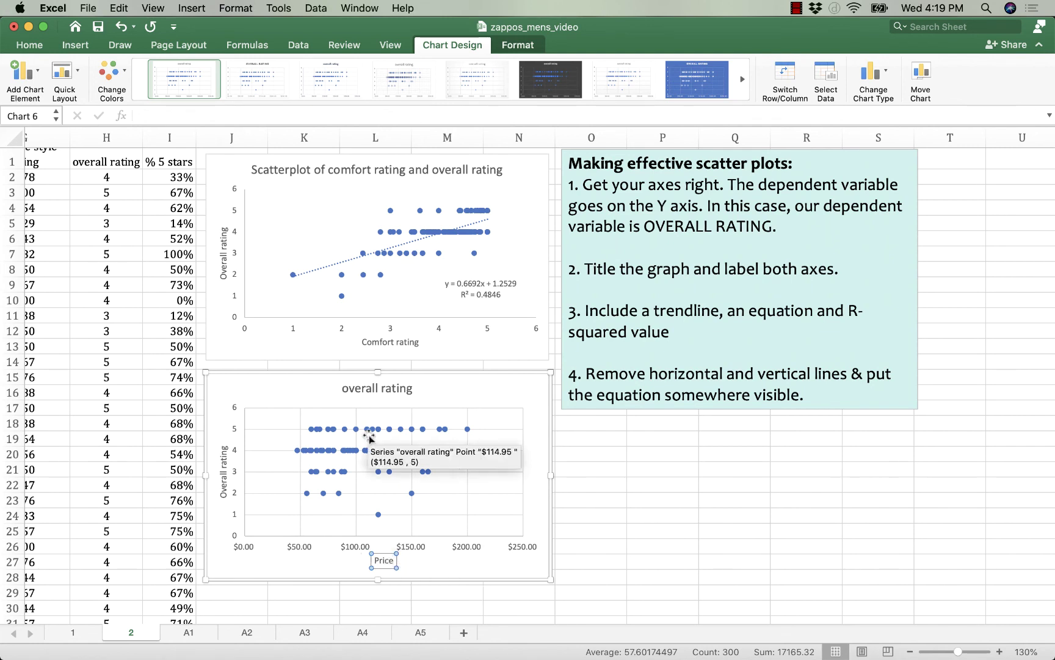
left_click(363, 382)
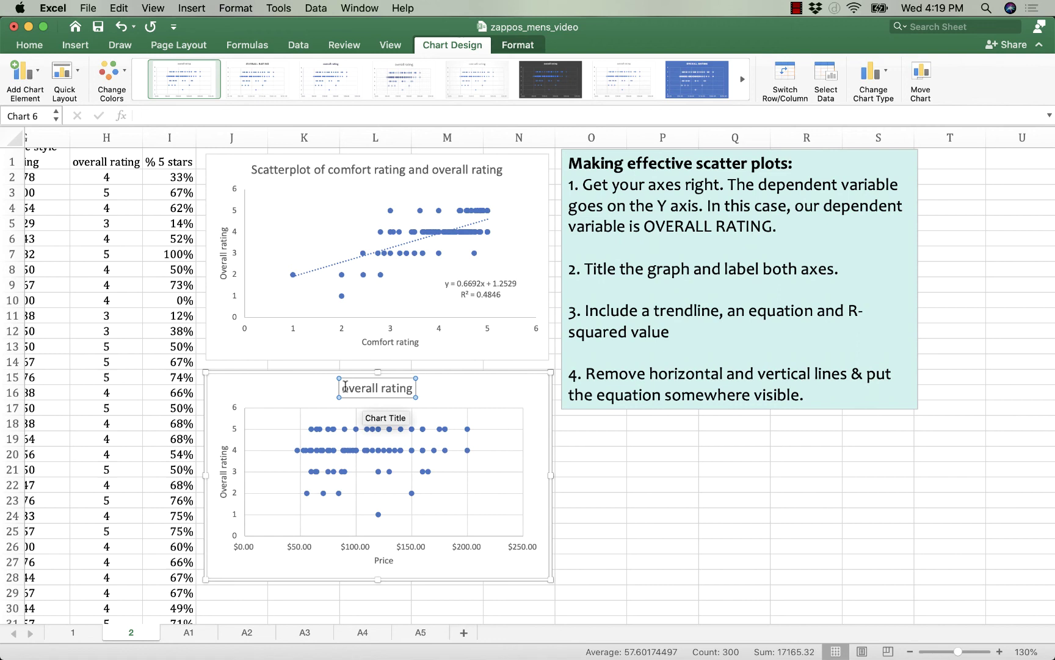
left_click_drag(345, 386, 408, 388)
type("S")
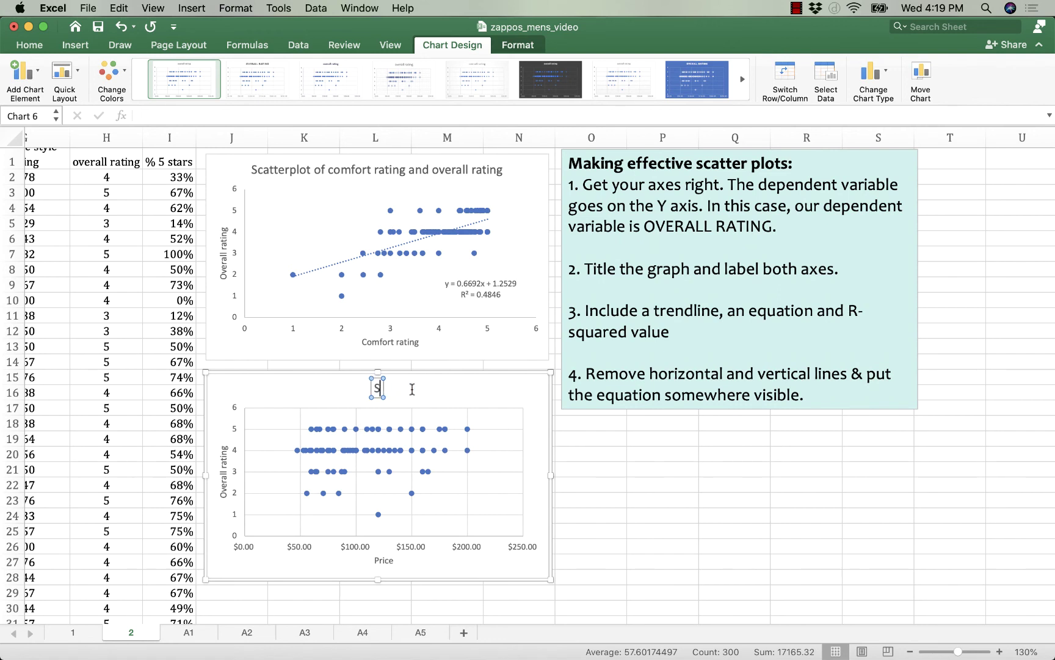
type("catterplot")
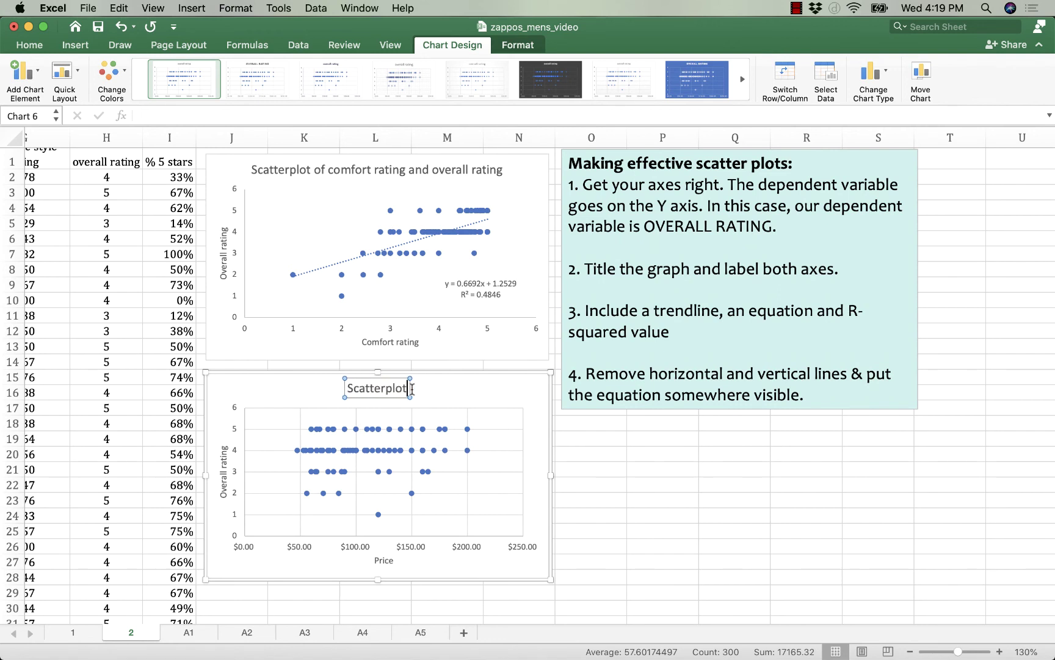
type(" of price")
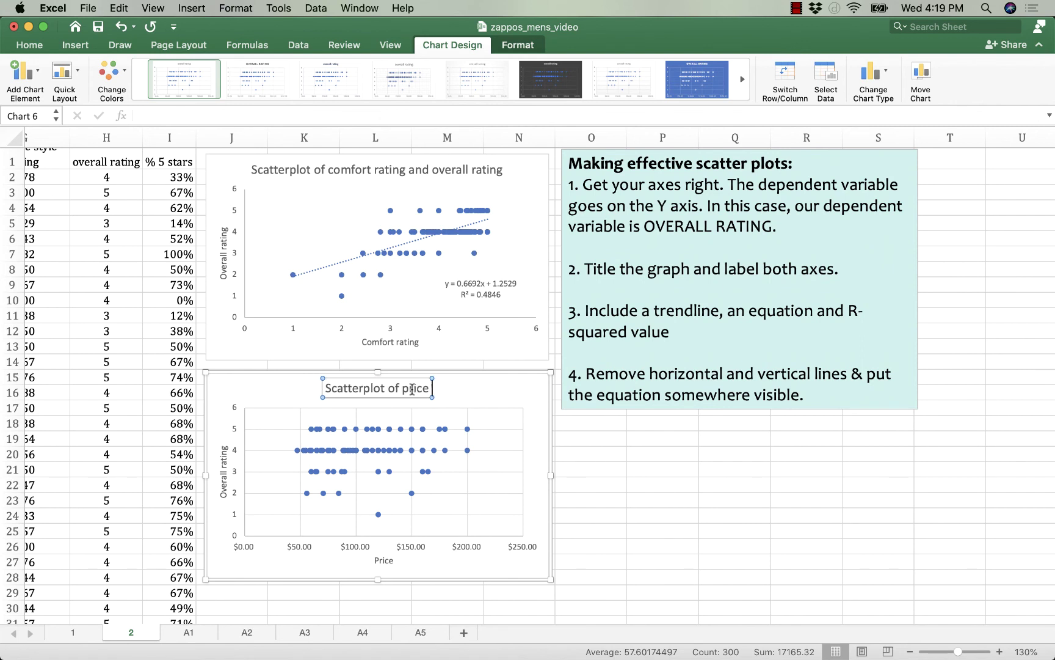
type(" and overall rating")
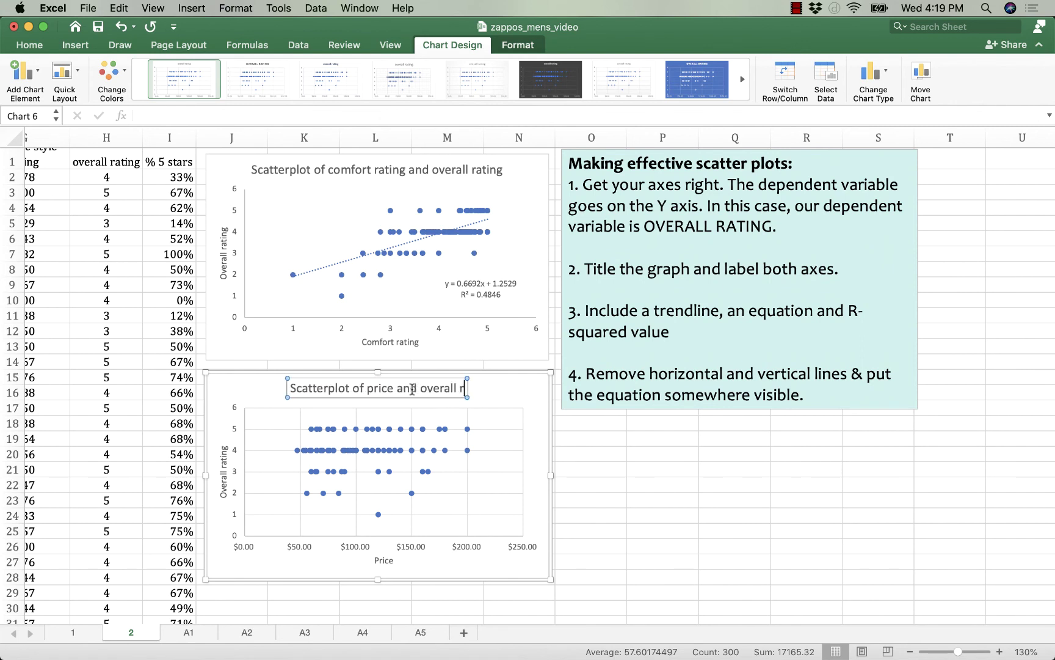
Step: Add a linear trendline showing y = 0.0035x + 3.6696 and R² = 0.0322 at the plot's lower right
left_click(483, 502)
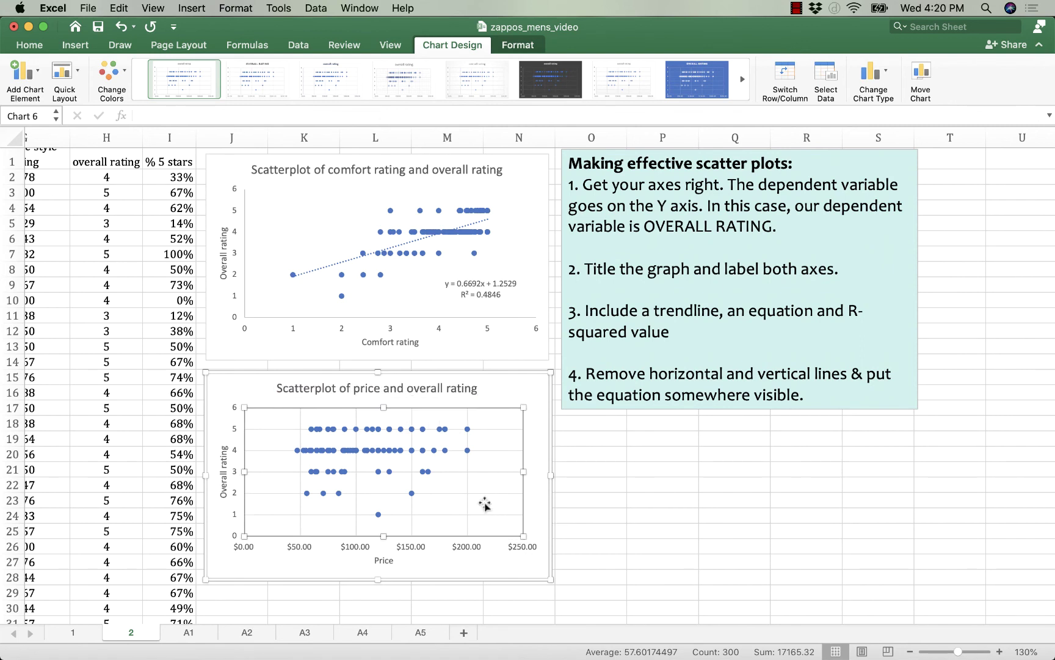
left_click(368, 452)
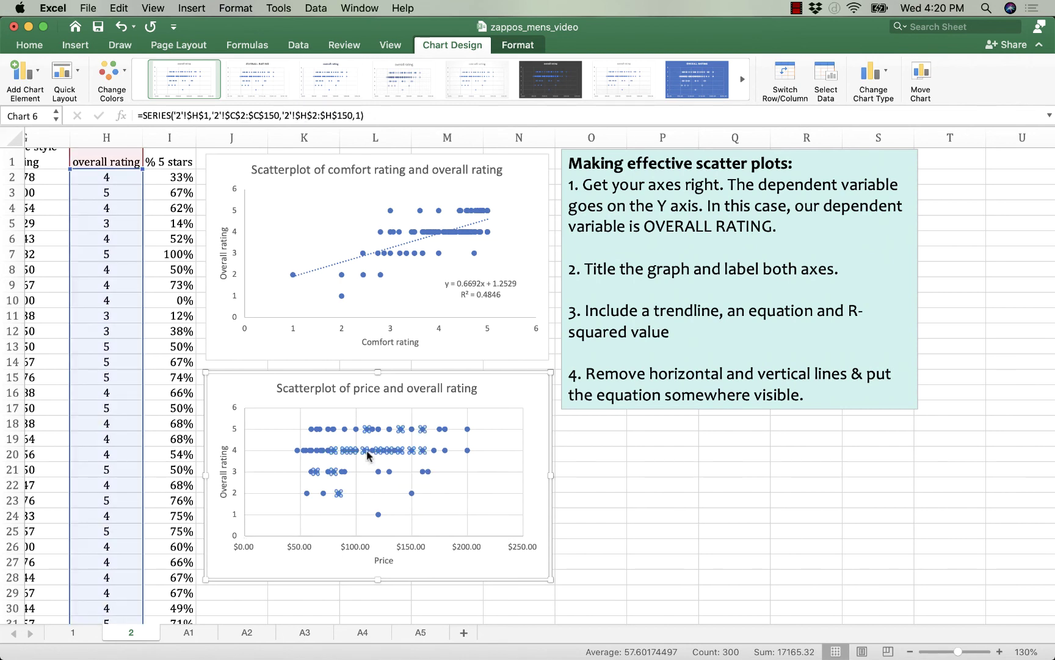
right_click(368, 454)
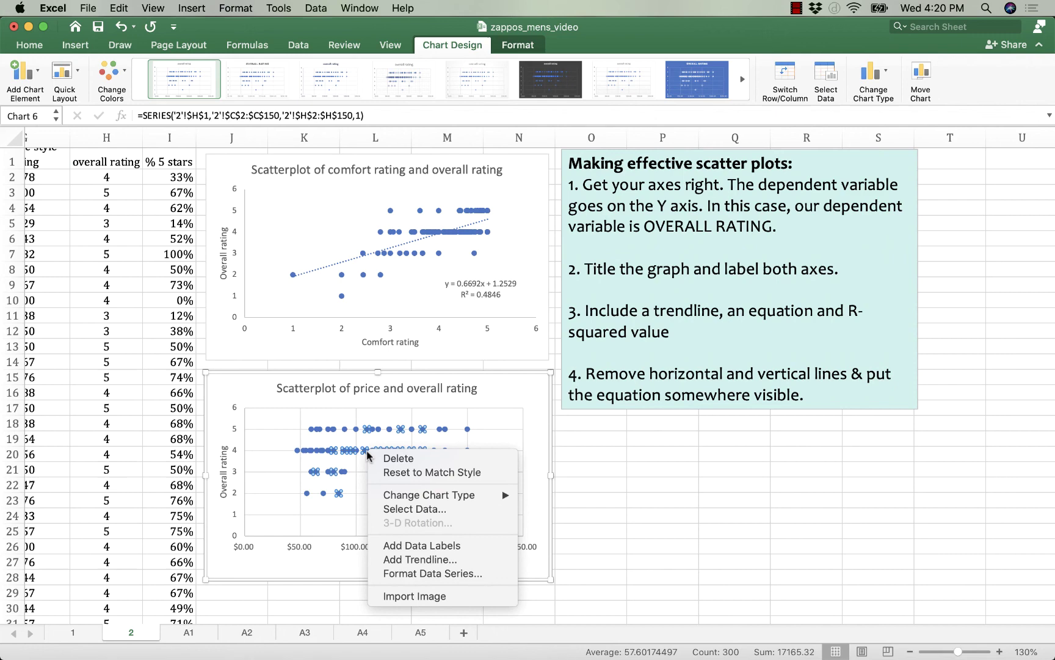
left_click(413, 560)
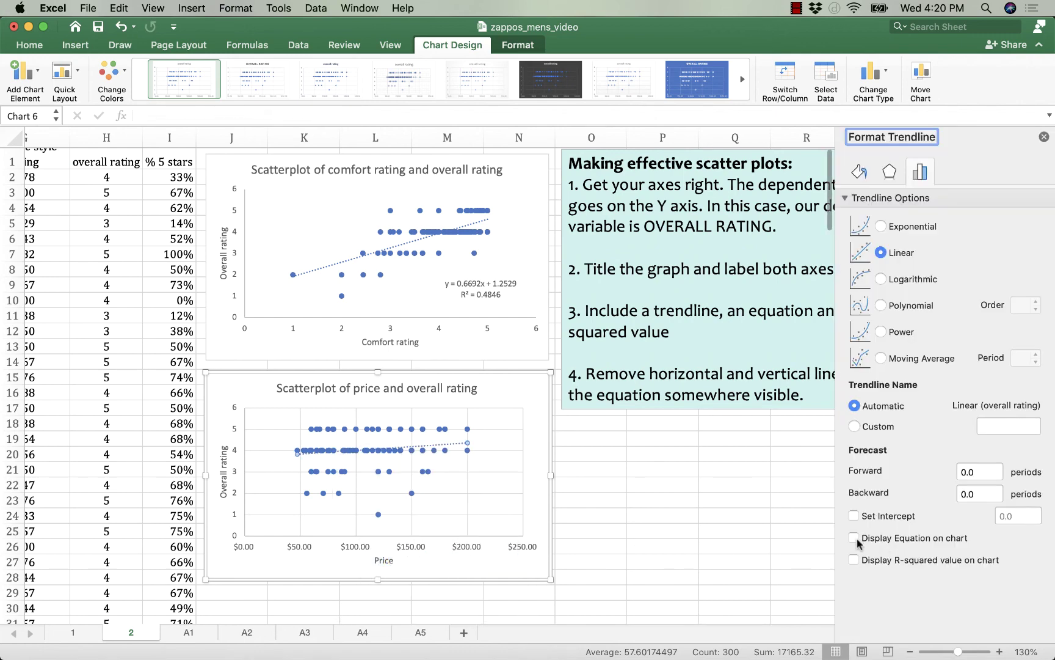
left_click(855, 538)
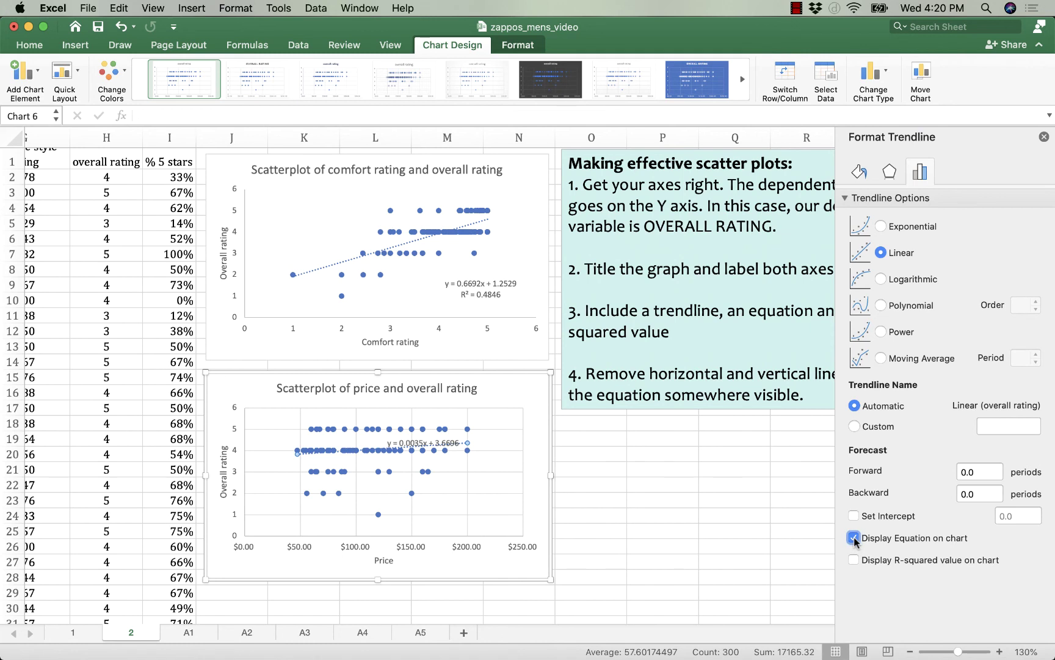
left_click(853, 561)
left_click_drag(405, 440, 462, 507)
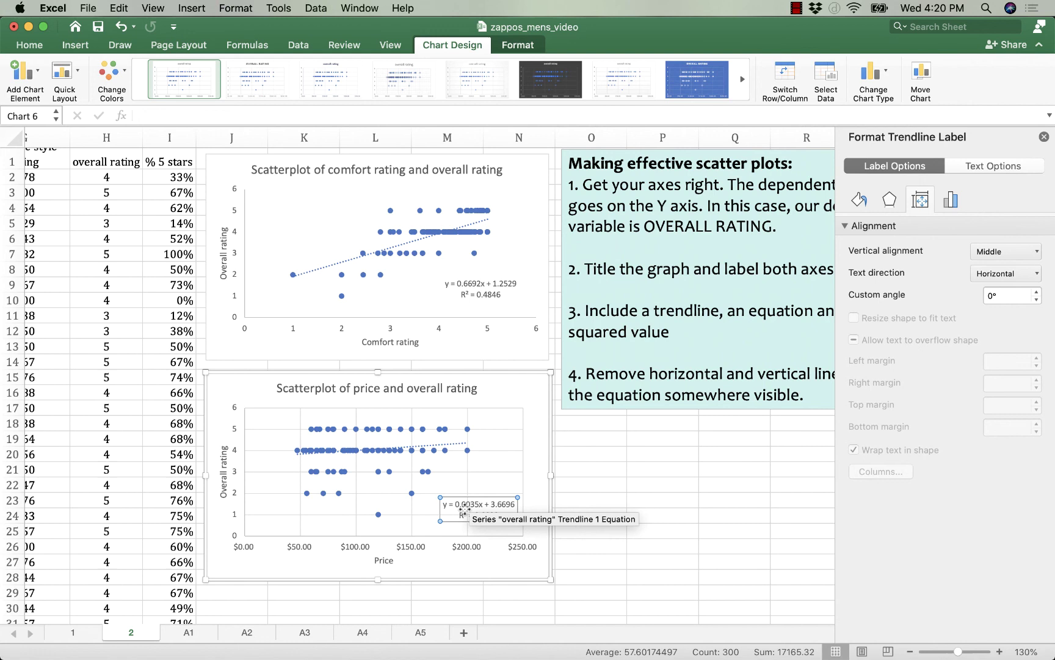
Step: Delete the price chart's horizontal and vertical gridlines
left_click(501, 450)
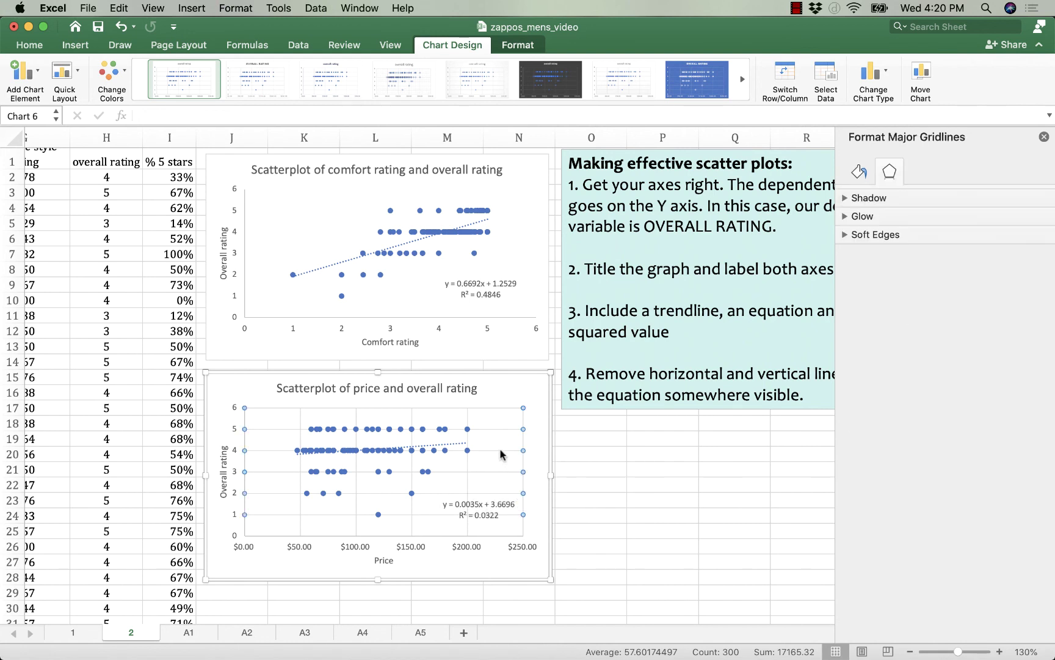
key("Delete")
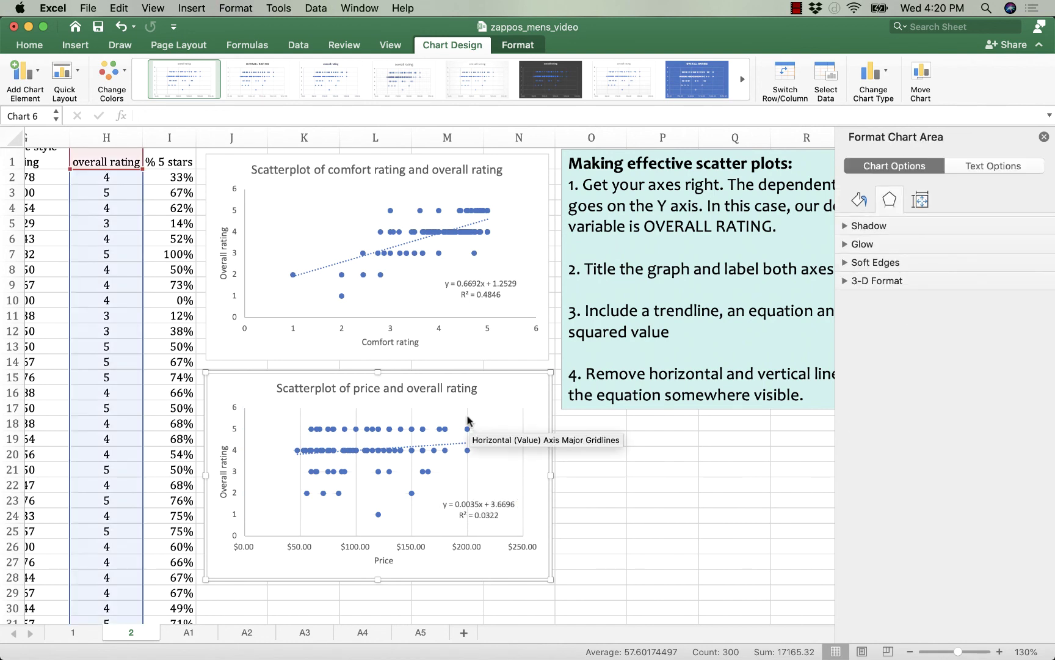
left_click(468, 420)
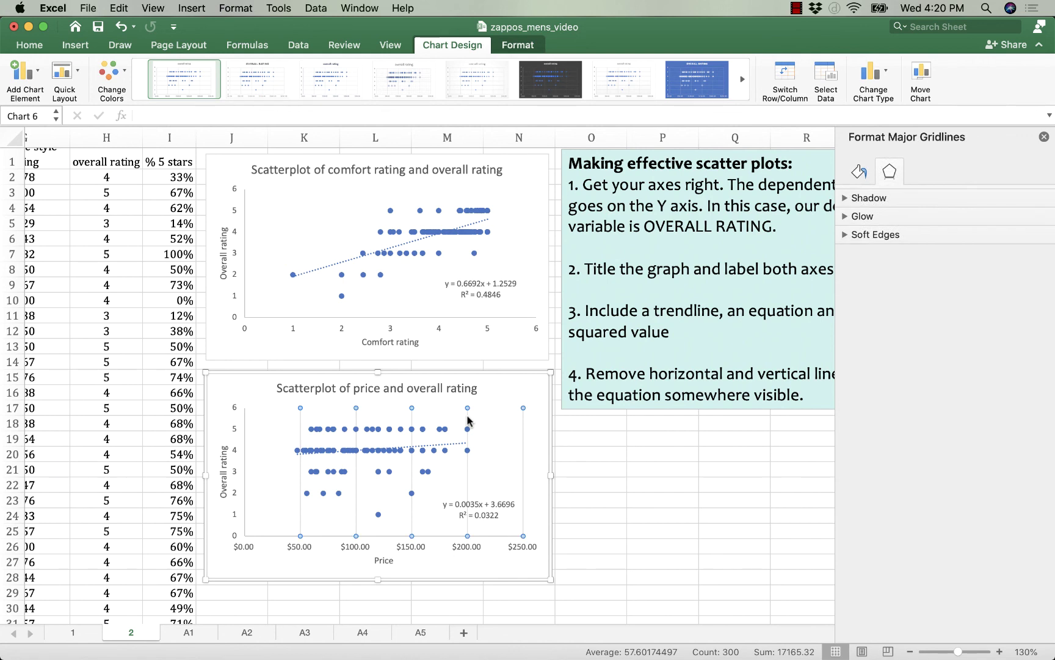
key("Delete")
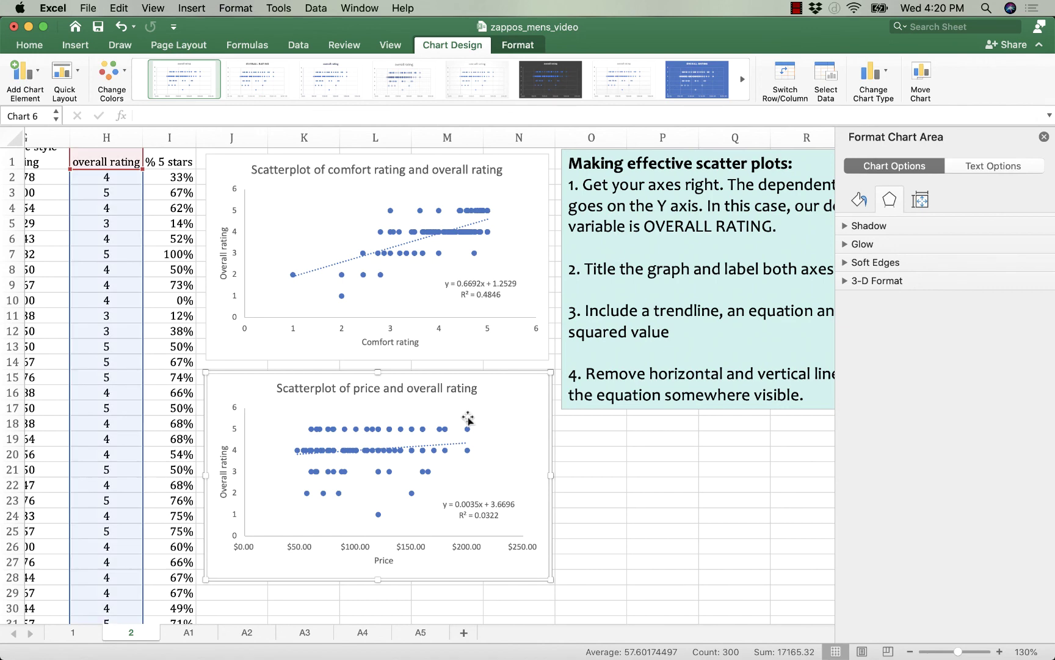
left_click(648, 506)
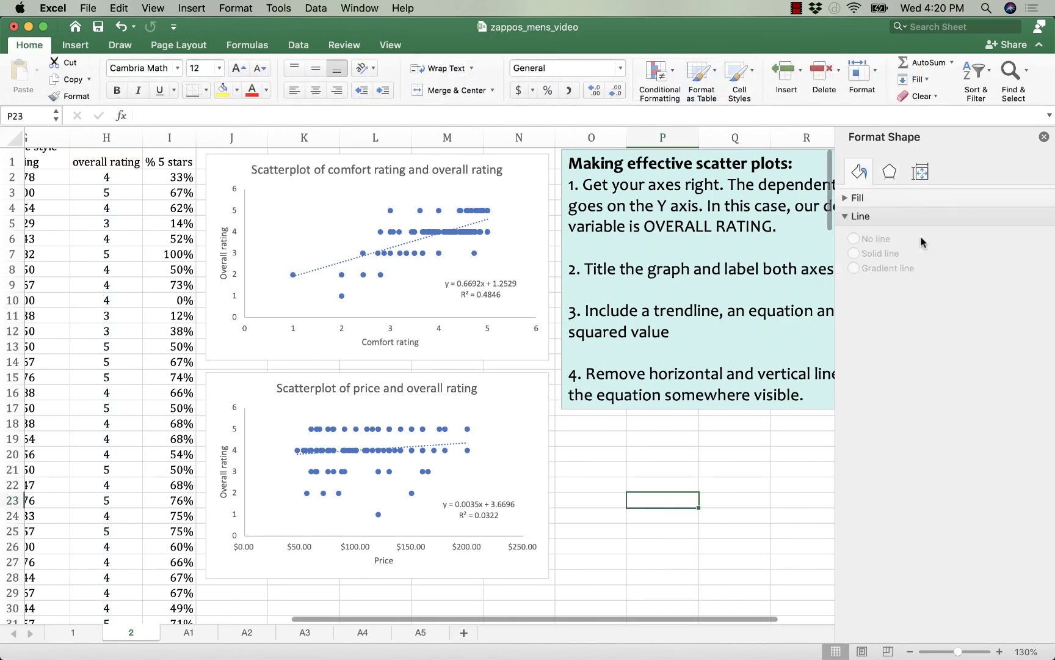
Step: Close the Format Shape pane to show both finished scatterplots
left_click(1044, 137)
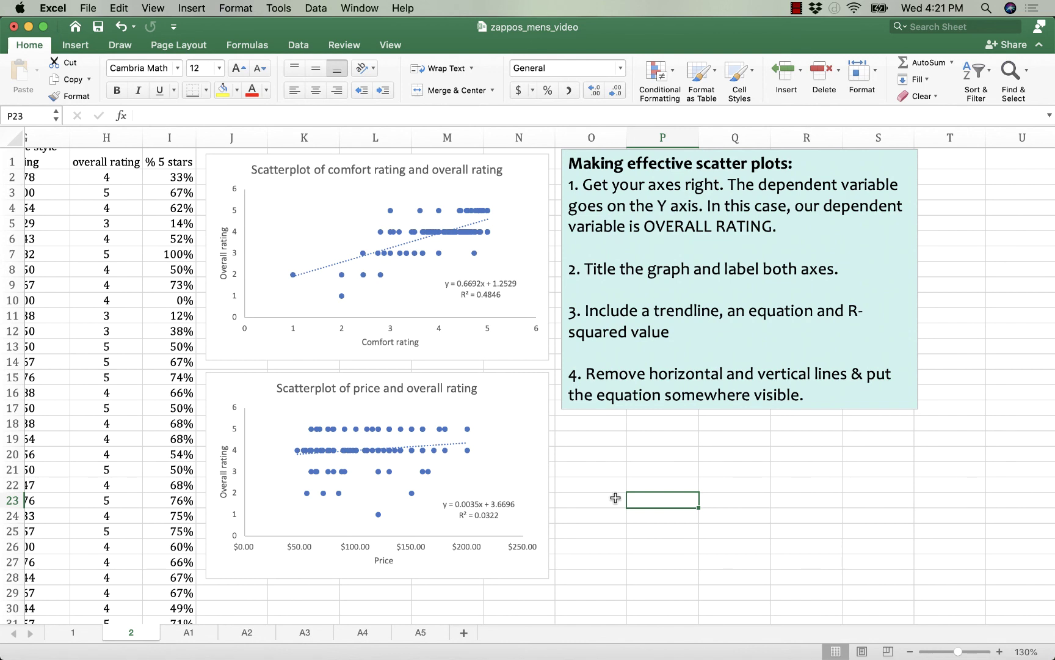
mouse_move(652, 658)
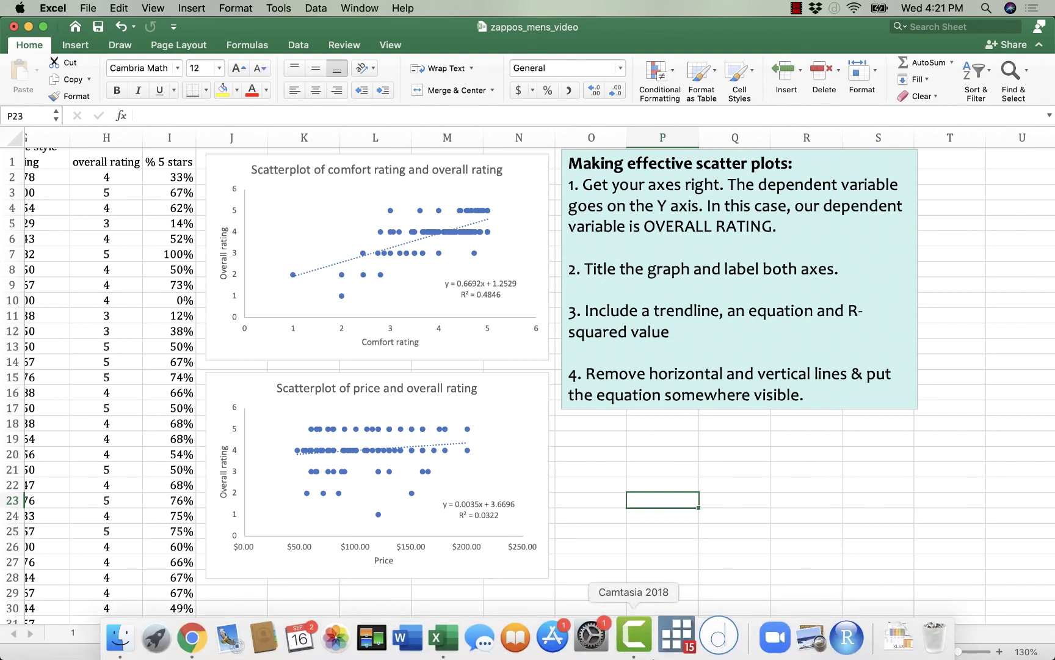